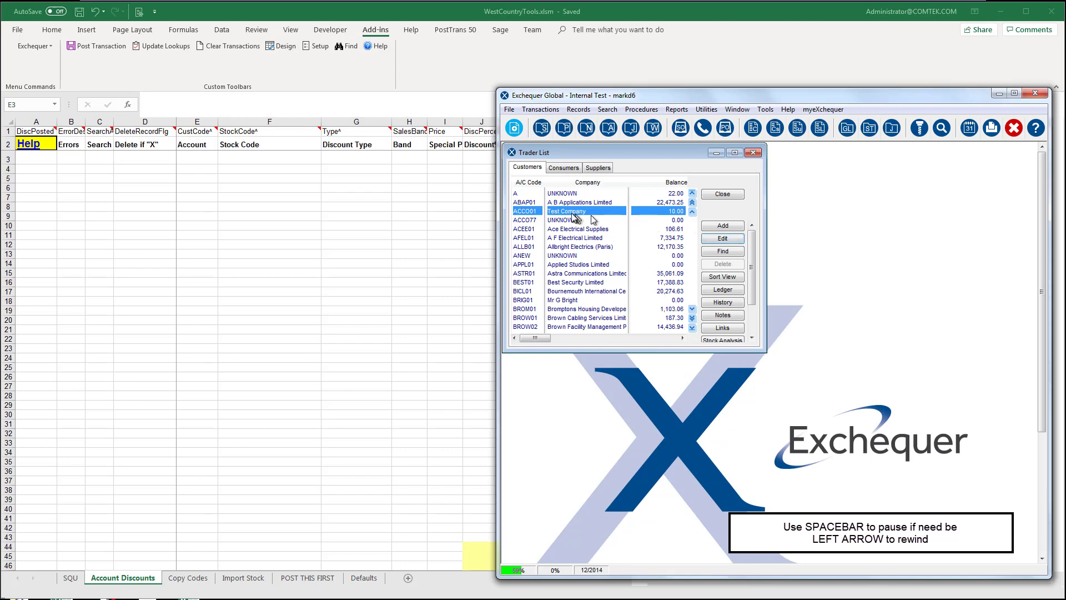
left_click(199, 159)
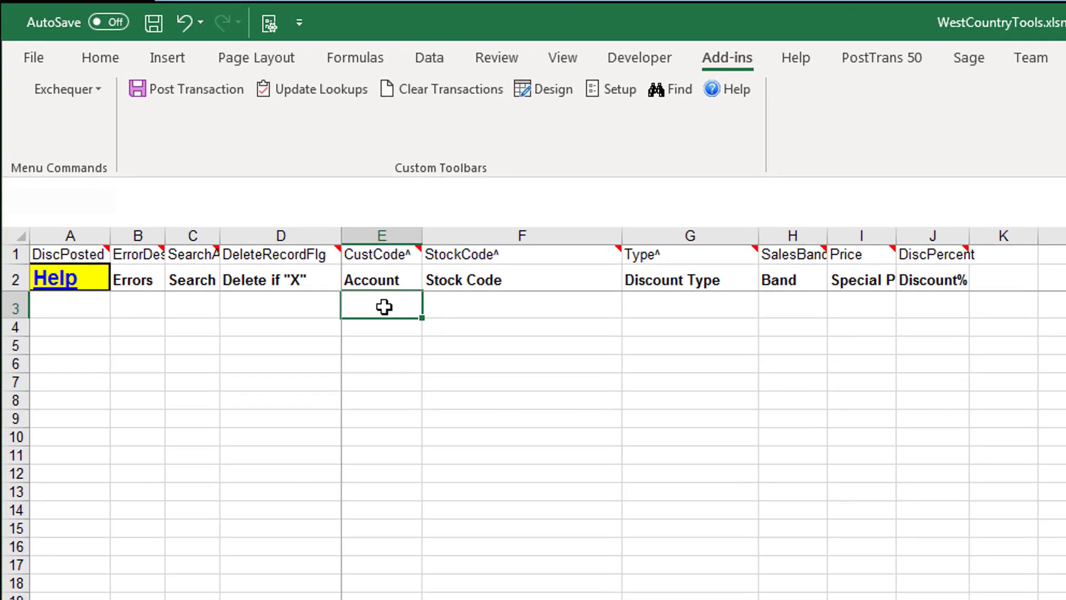
left_click(15, 254)
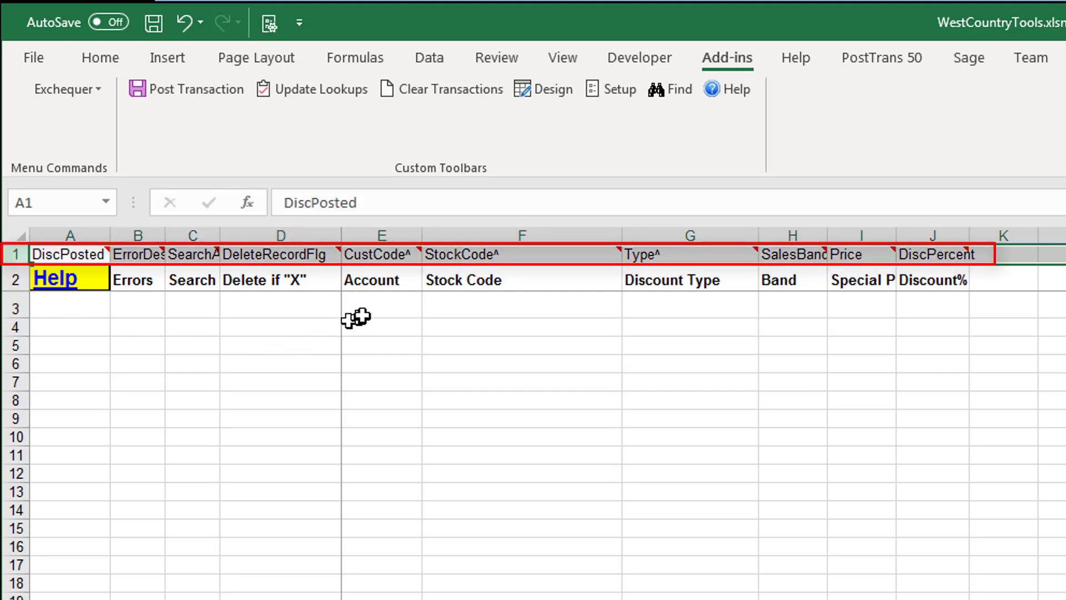
left_click(383, 303)
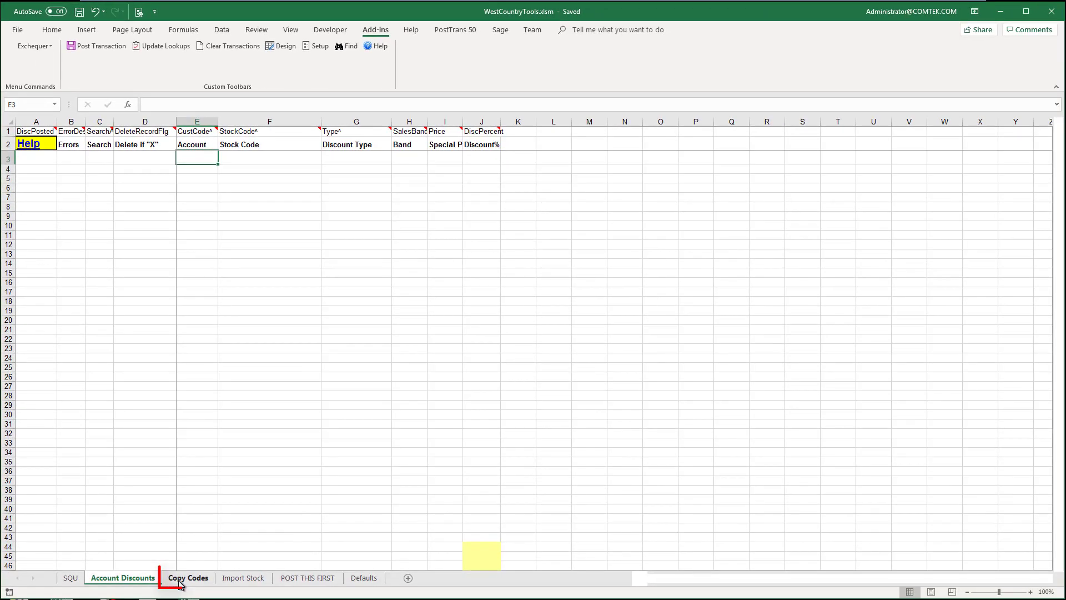
Copy the TRUNK stock codes in D41:D53 of the Import Stock sheet into the Stock Code column of Account Discounts, starting at F3.
left_click(181, 578)
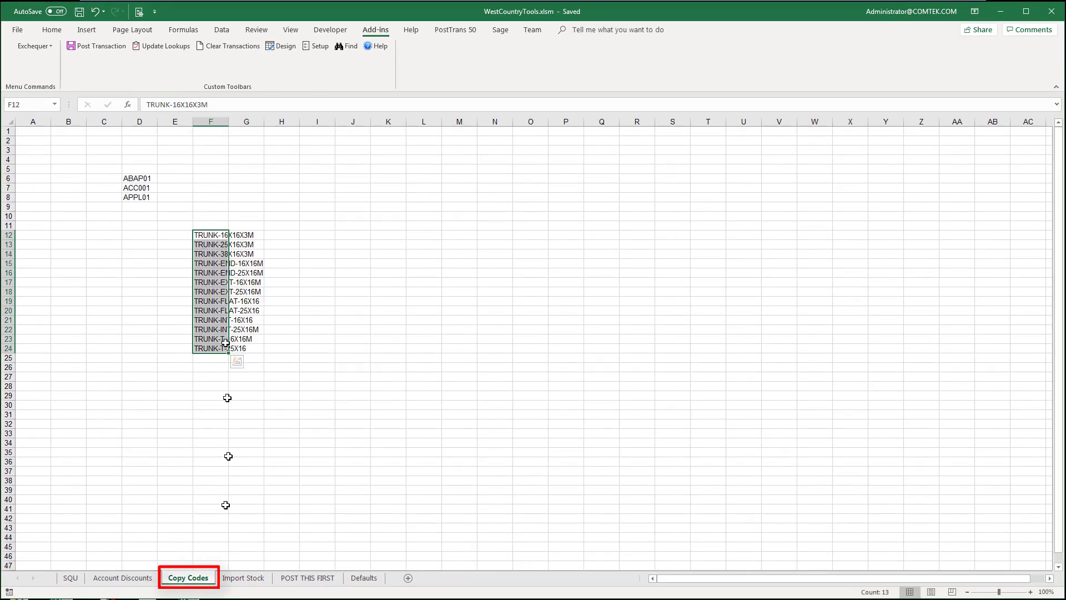
left_click(241, 582)
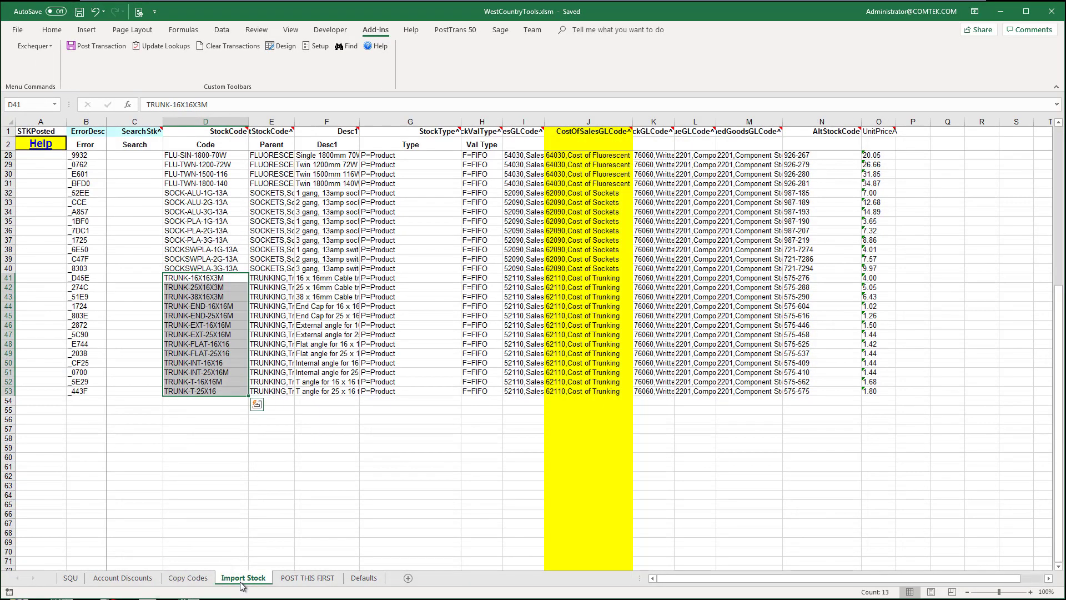
left_click(270, 467)
left_click(267, 297)
left_click_drag(208, 279, 196, 390)
key("ctrl+c")
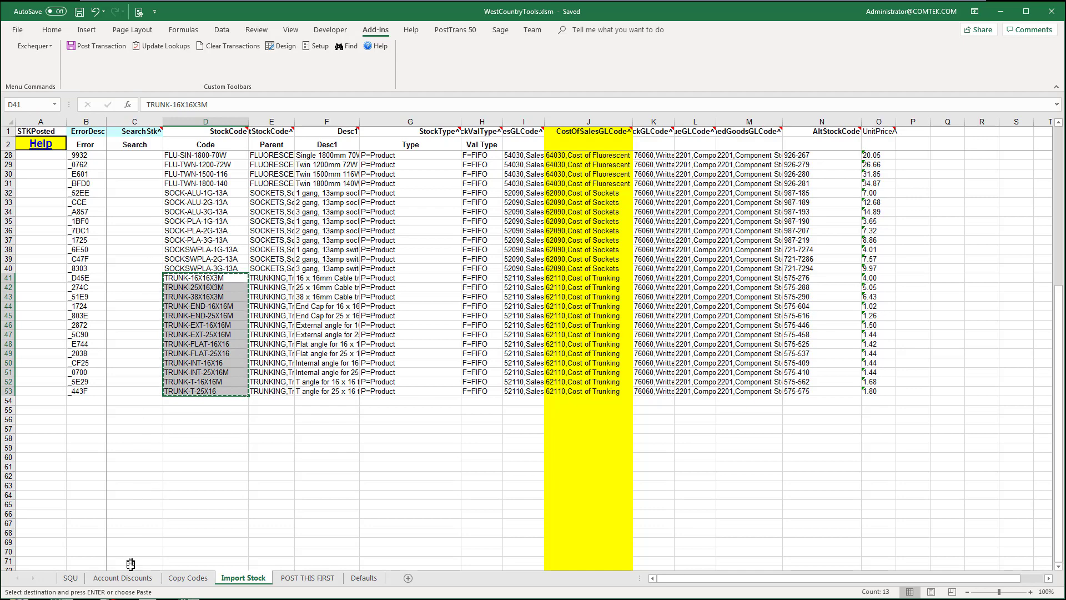
left_click(132, 578)
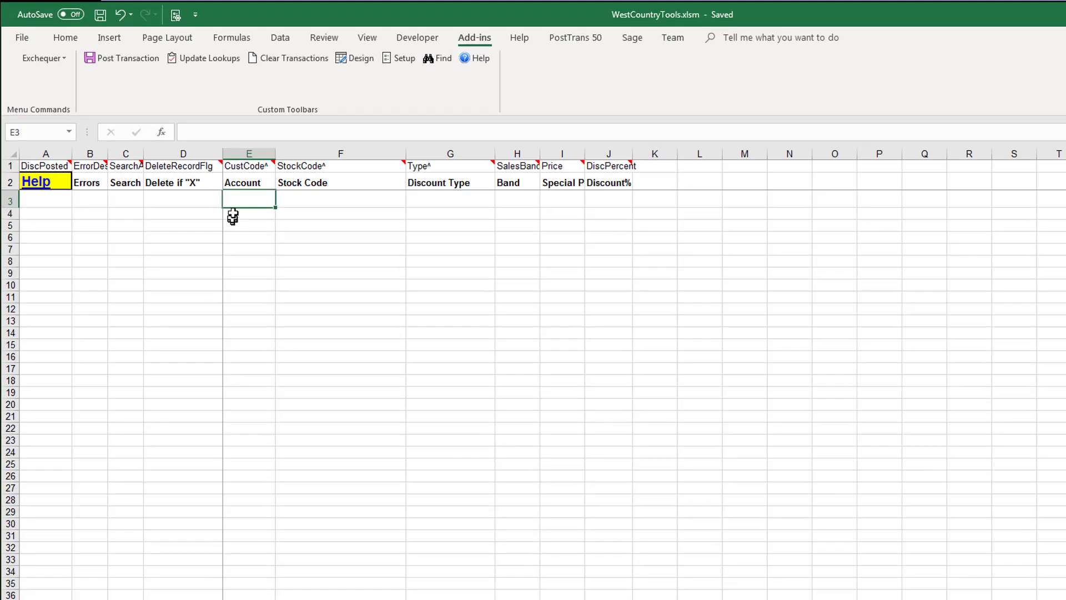
left_click(303, 198)
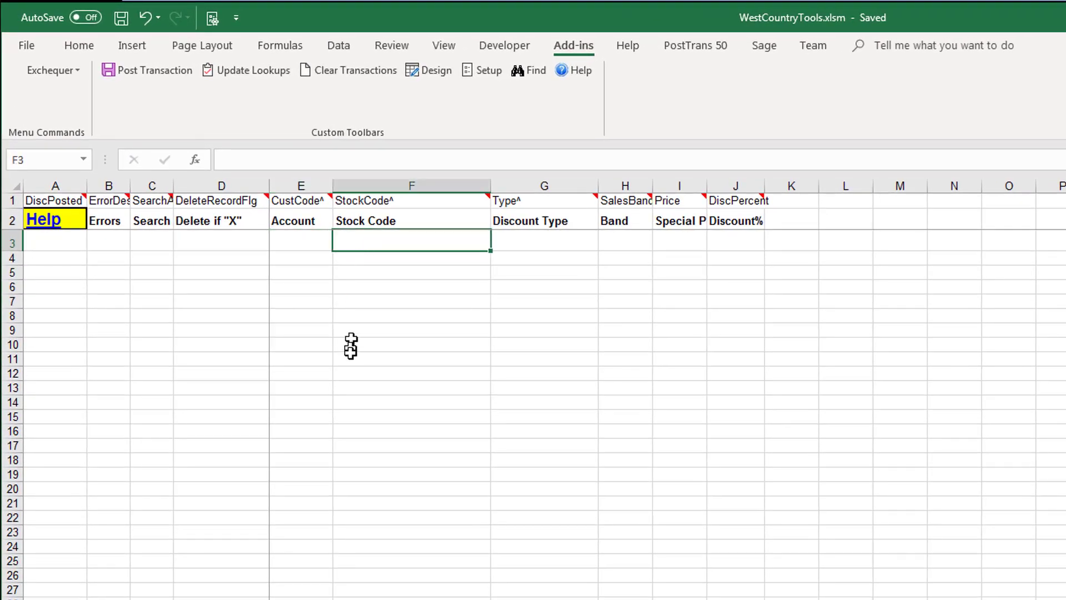
key("ctrl+v")
Enter the customer's account code in E3 and copy it down the Account column beside every trunking stock code.
left_click(291, 251)
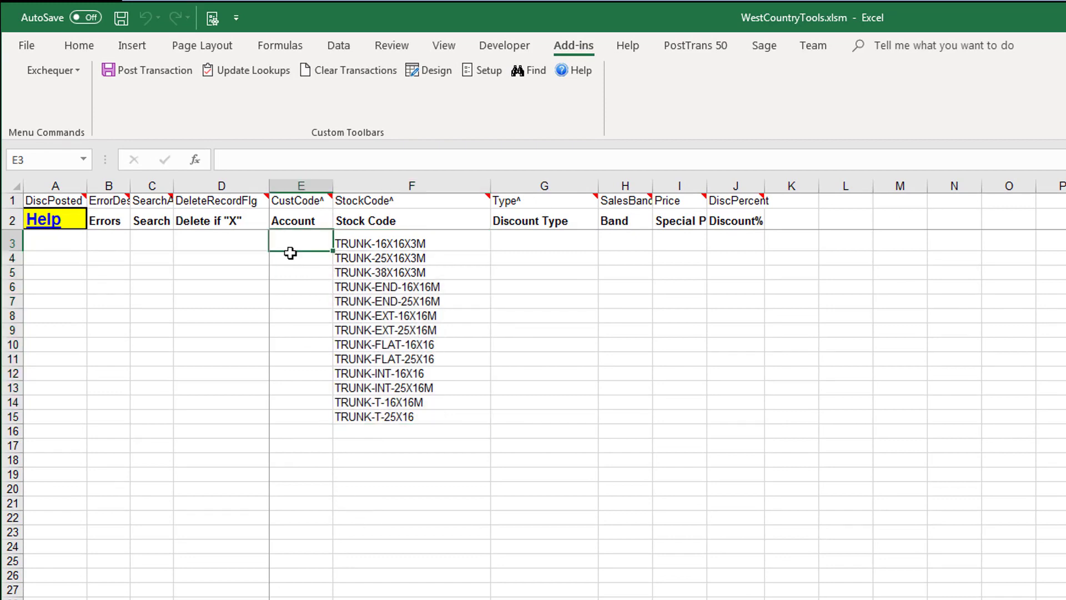
type("A")
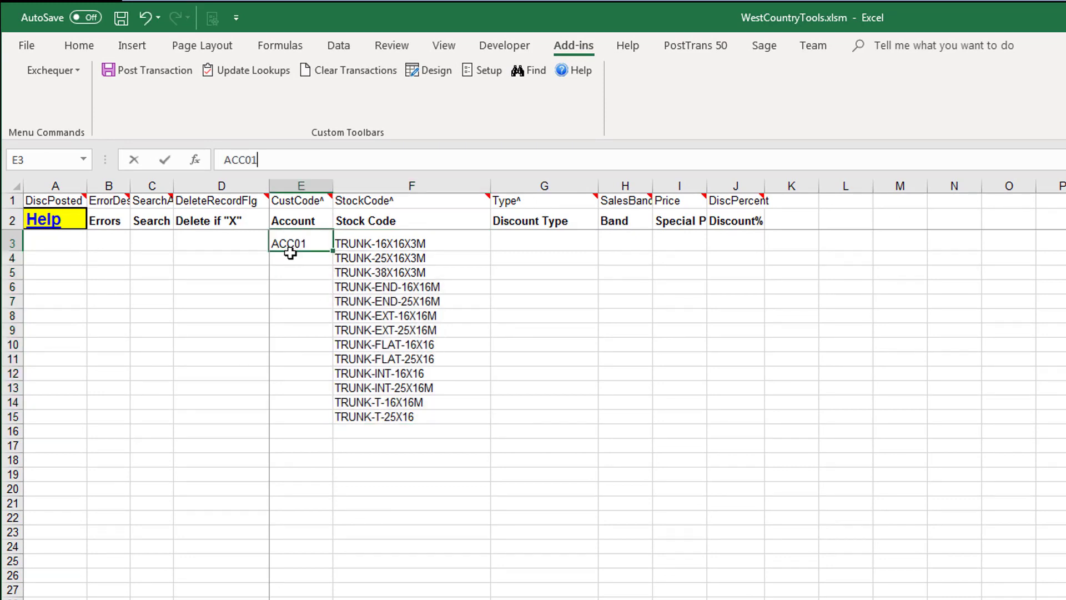
type("CC01")
key("Tab")
left_click(302, 243)
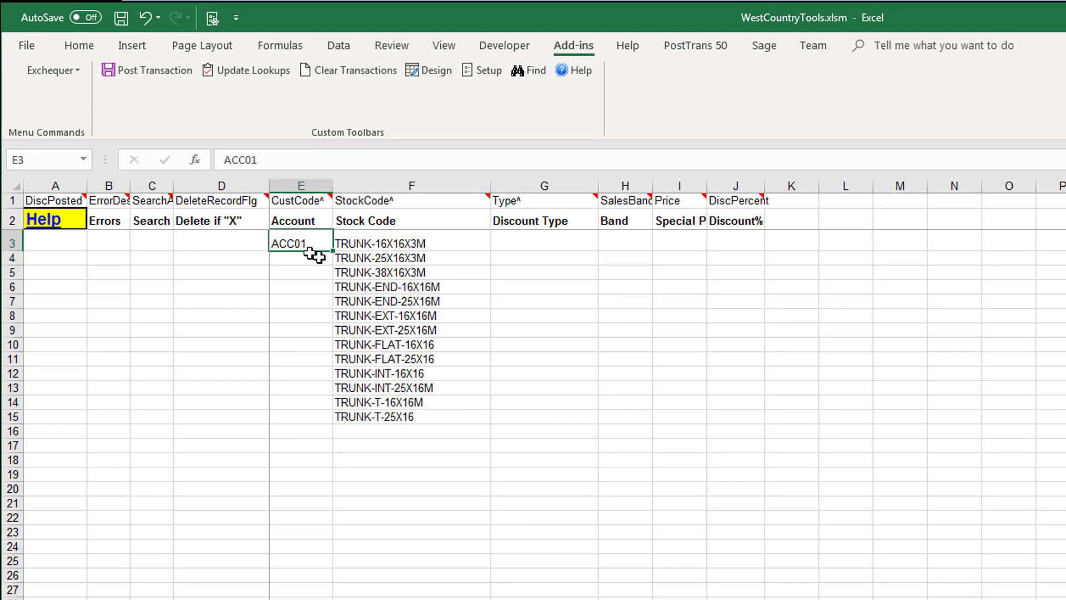
key("ctrl+c")
left_click(318, 260)
key("ctrl+v")
left_click_drag(317, 242, 317, 425)
Set the discount type in G3 to P=SpecialPrice.
left_click(533, 241)
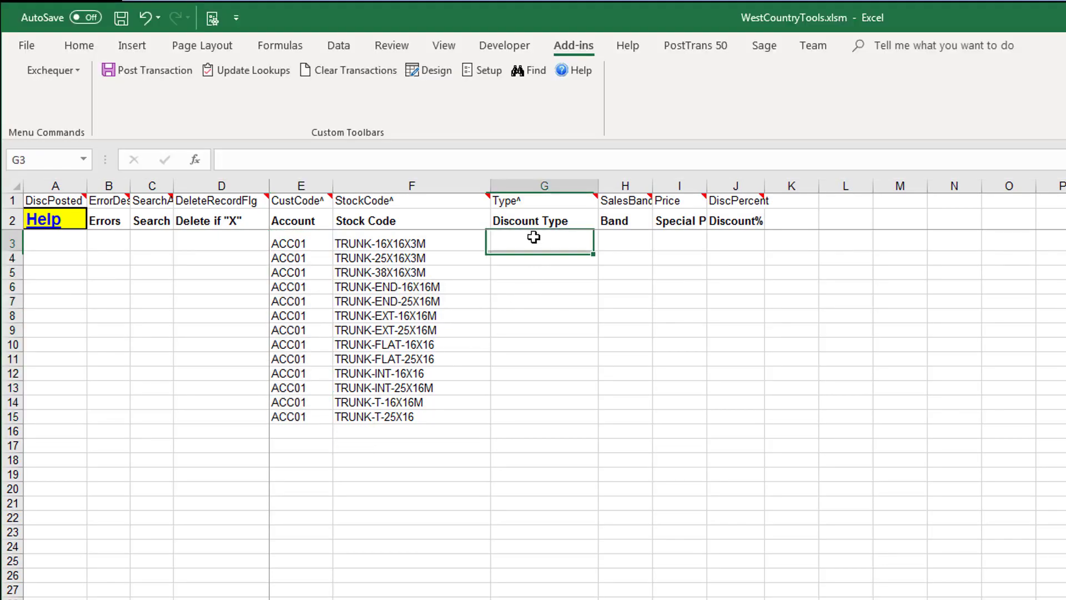
type("P=SpecialPrice")
key("Return")
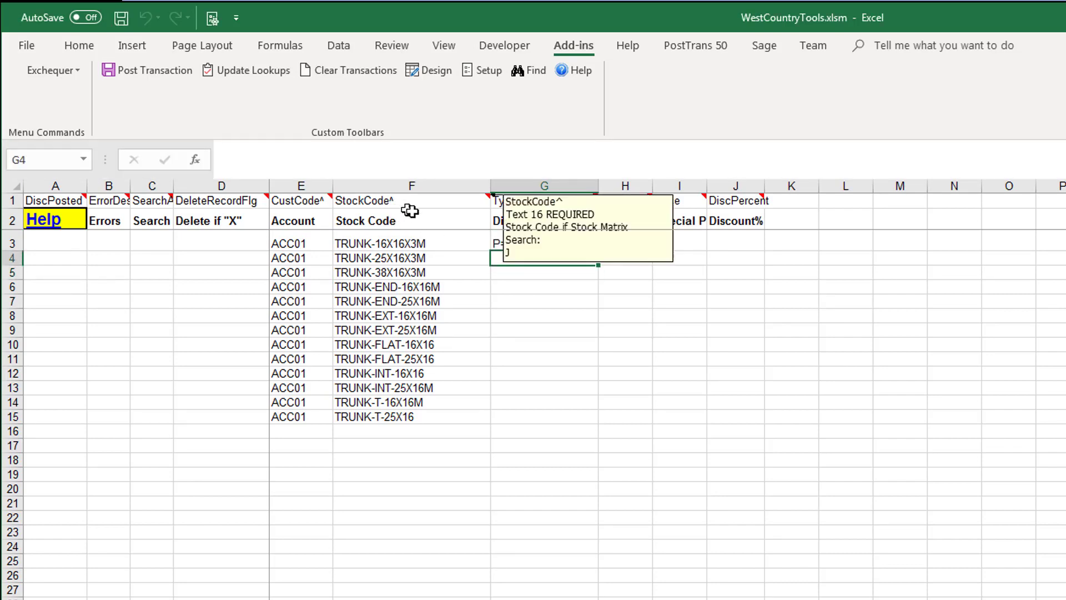
Look up stock codes starting with "ba" from F16 and insert BAT-1.5D-ALK01 in that cell.
left_click(368, 435)
type("ba")
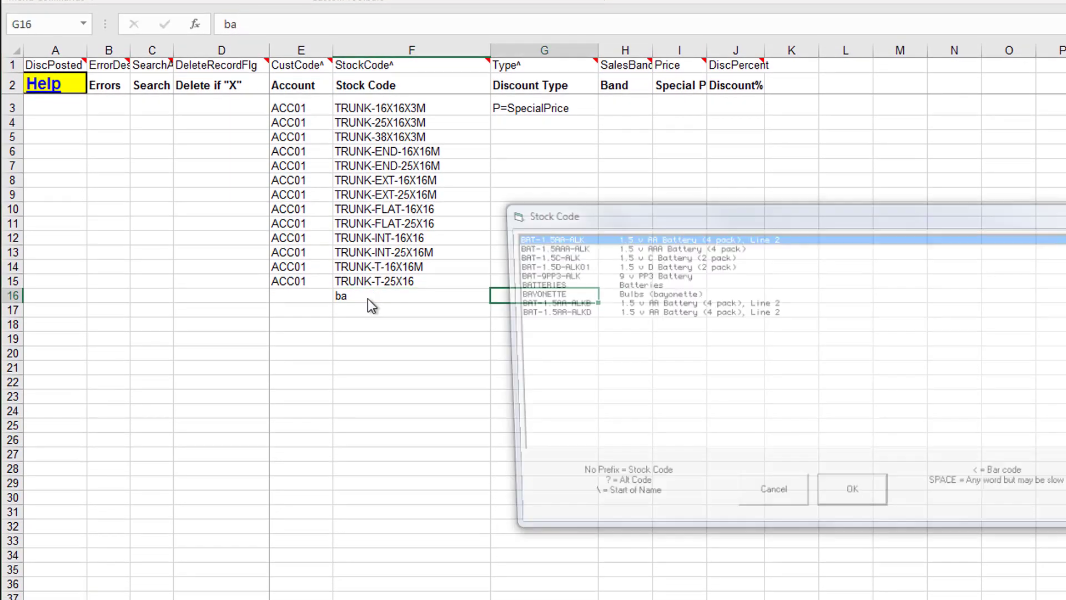
key("Down")
key("Down")
key("Down")
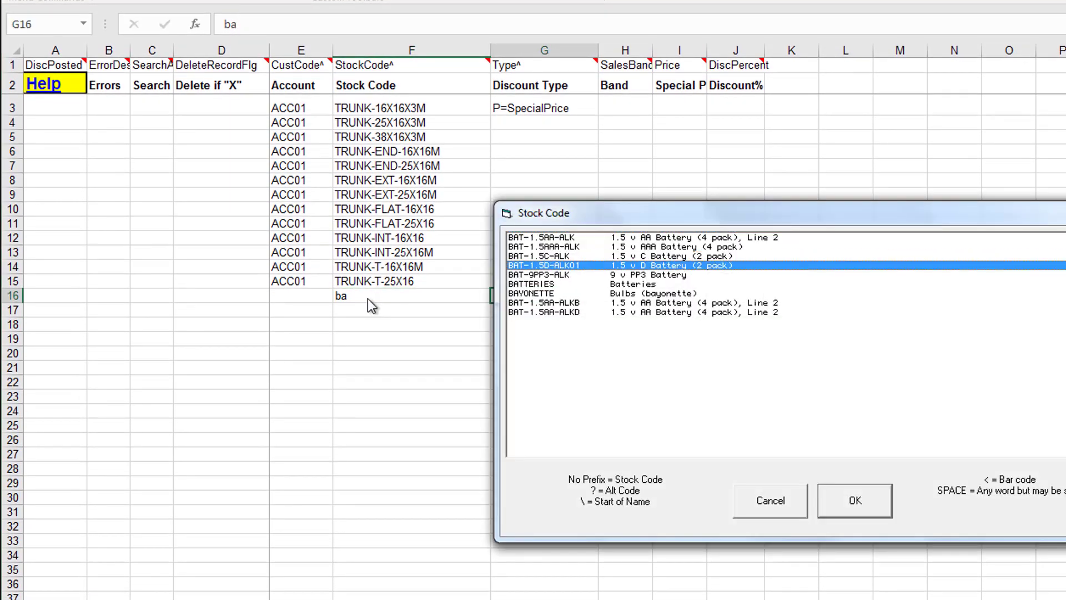
key("Return")
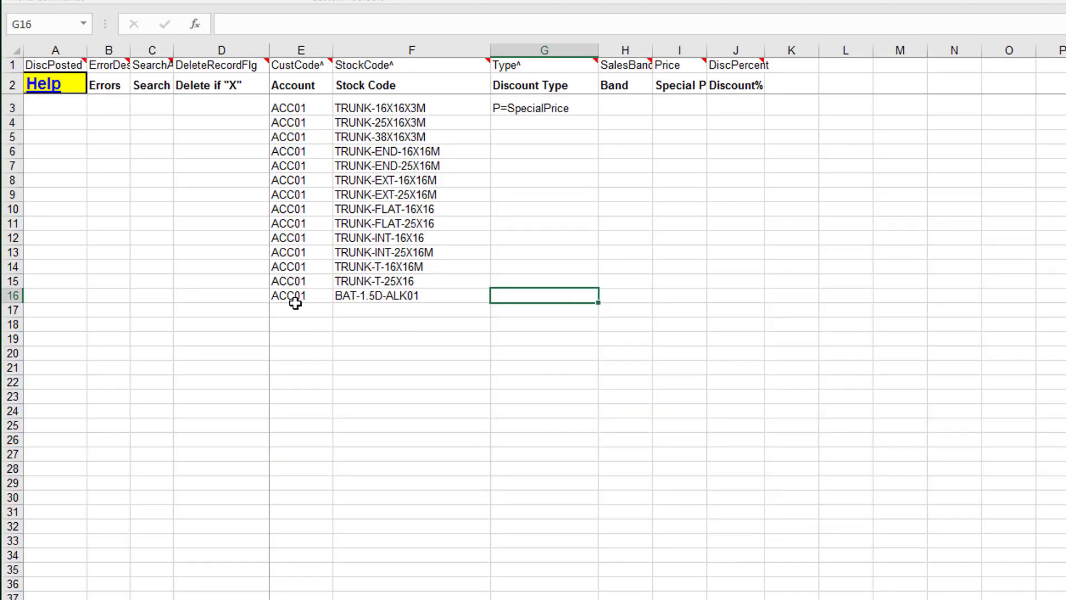
Choose P=SpecialPrice from the discount type lookup for G4 and fill that type down the column to row 16.
left_click(517, 124)
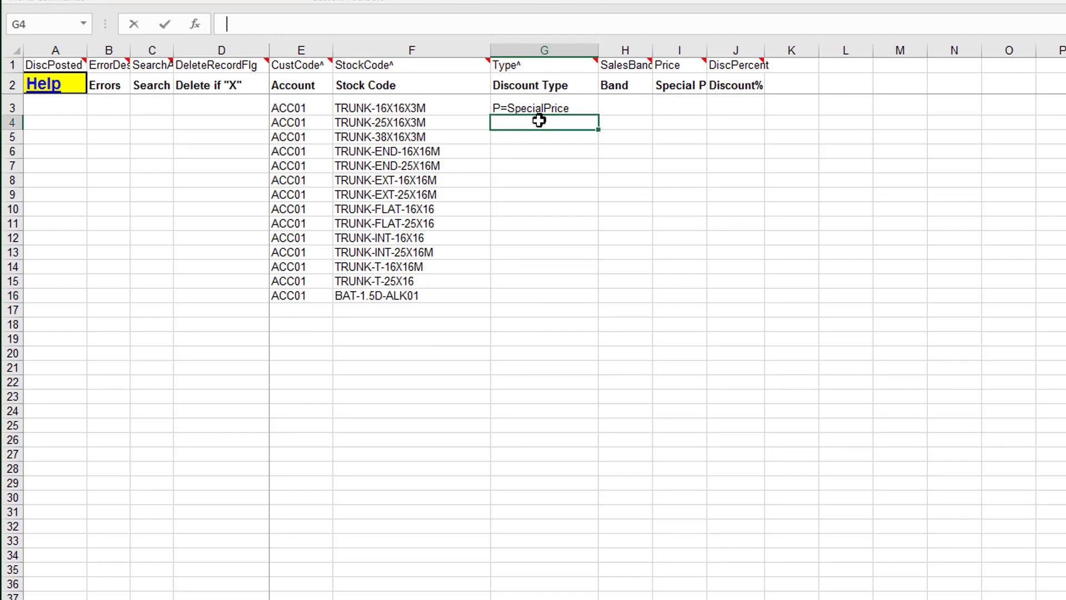
double_click(538, 121)
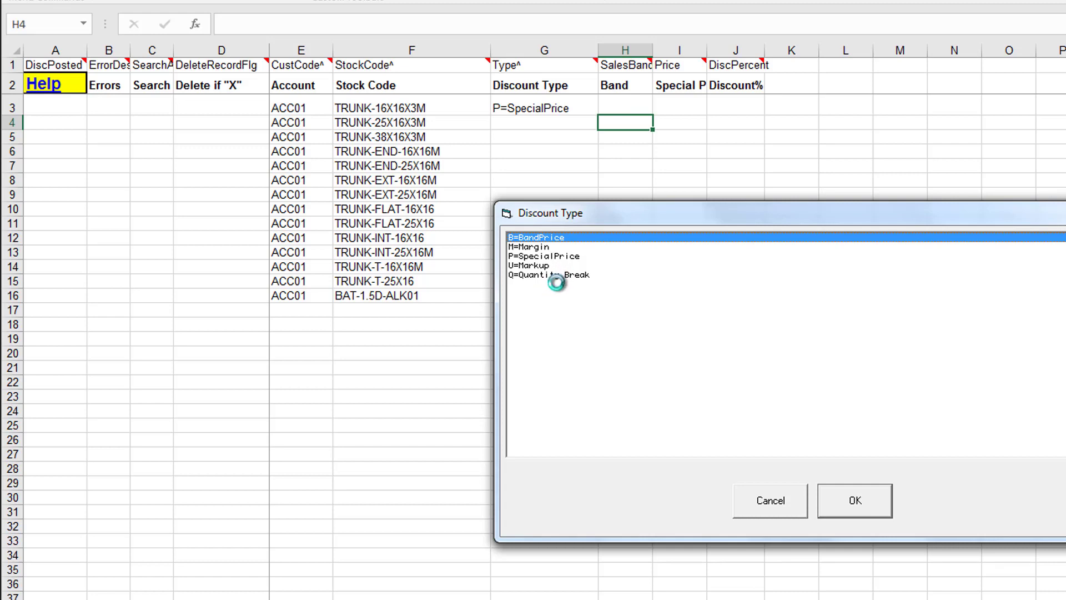
double_click(549, 256)
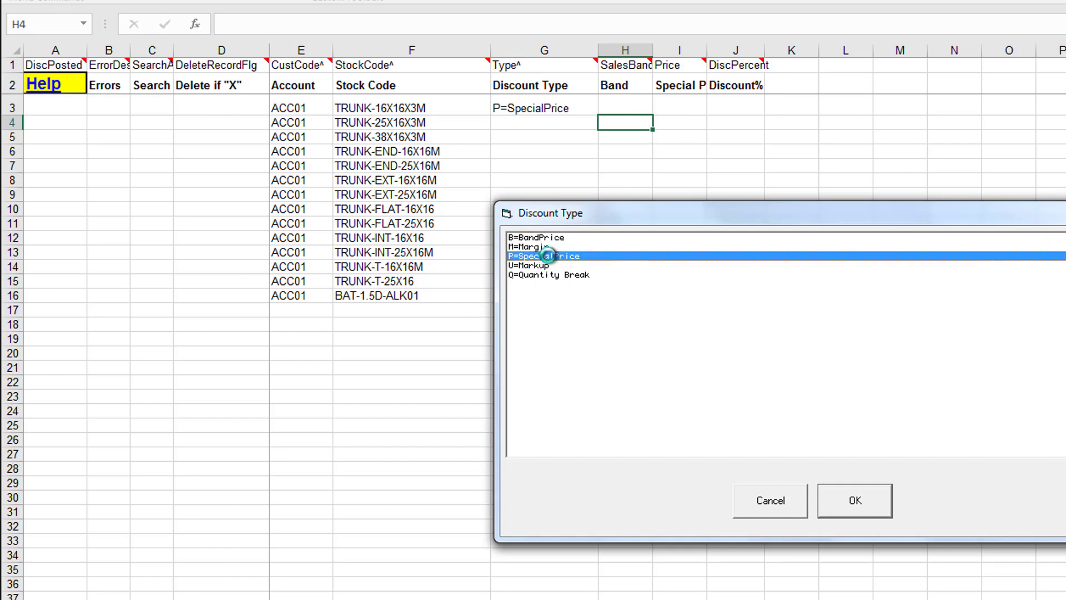
left_click(572, 113)
left_click_drag(572, 114, 564, 302)
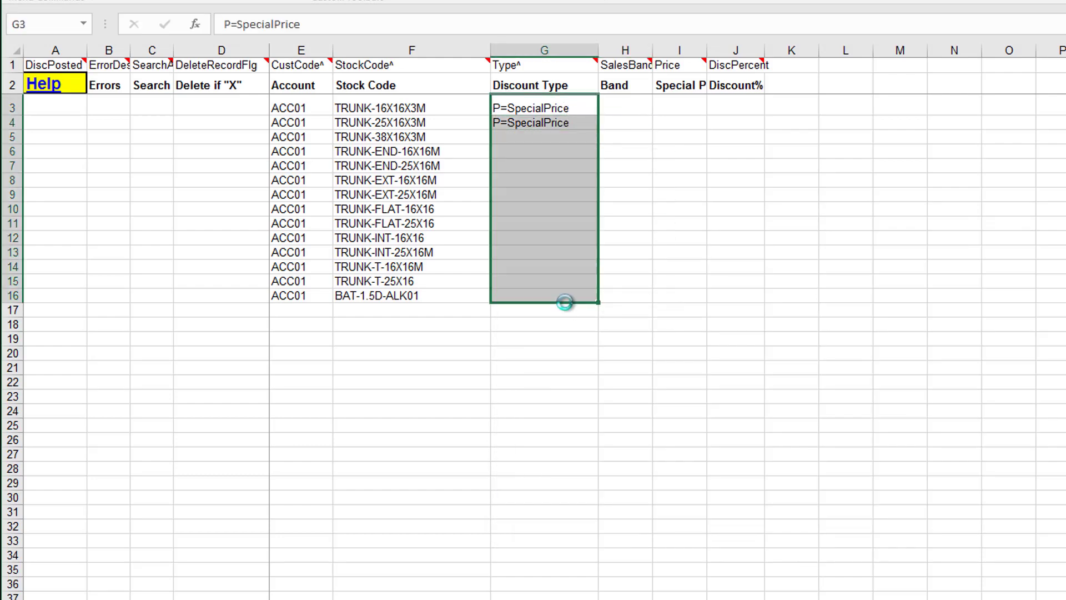
Enter special prices 1, 2, 3 and 4 in I3:I6 and continue the series down to 14 in I16.
left_click(683, 106)
type("1")
key("Return")
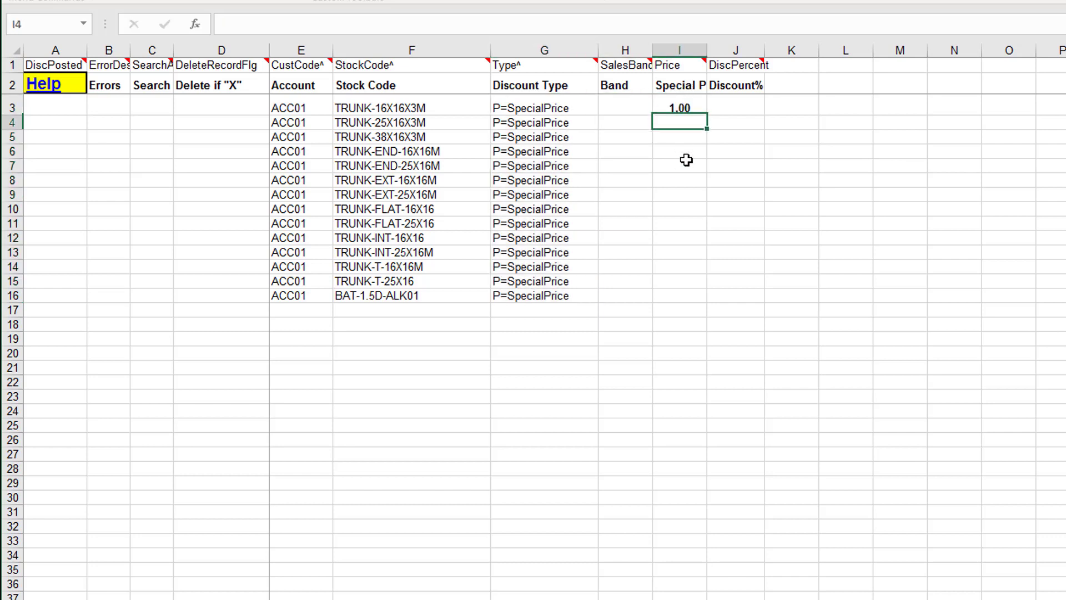
type("2")
key("Return")
type("3")
key("Return")
type("4")
key("Return")
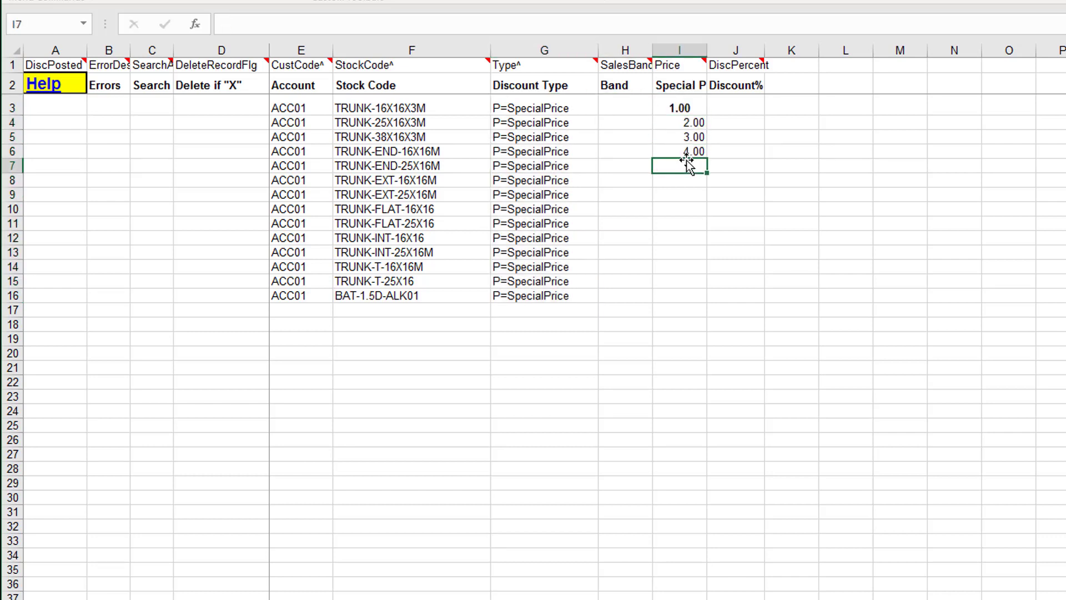
left_click_drag(690, 137, 699, 305)
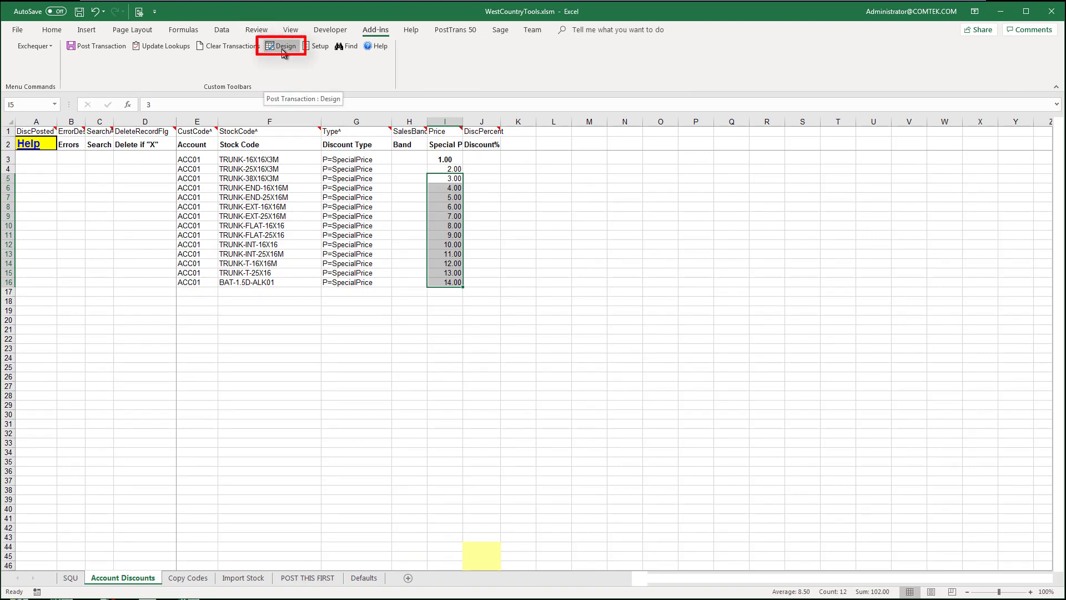
Right-align the whole special price column I.
left_click(413, 281)
left_click(447, 123)
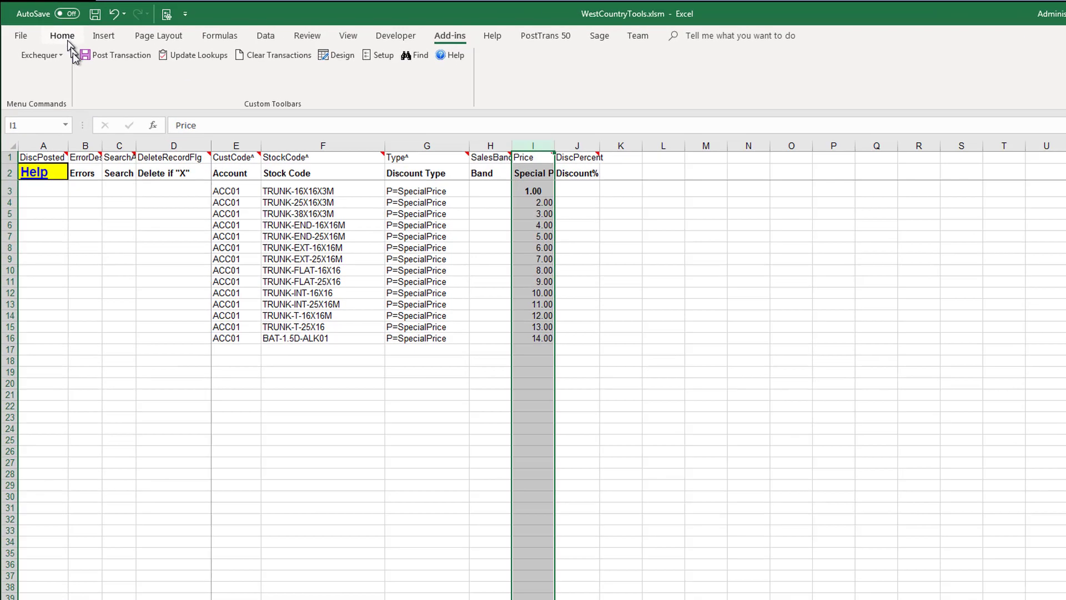
left_click(62, 37)
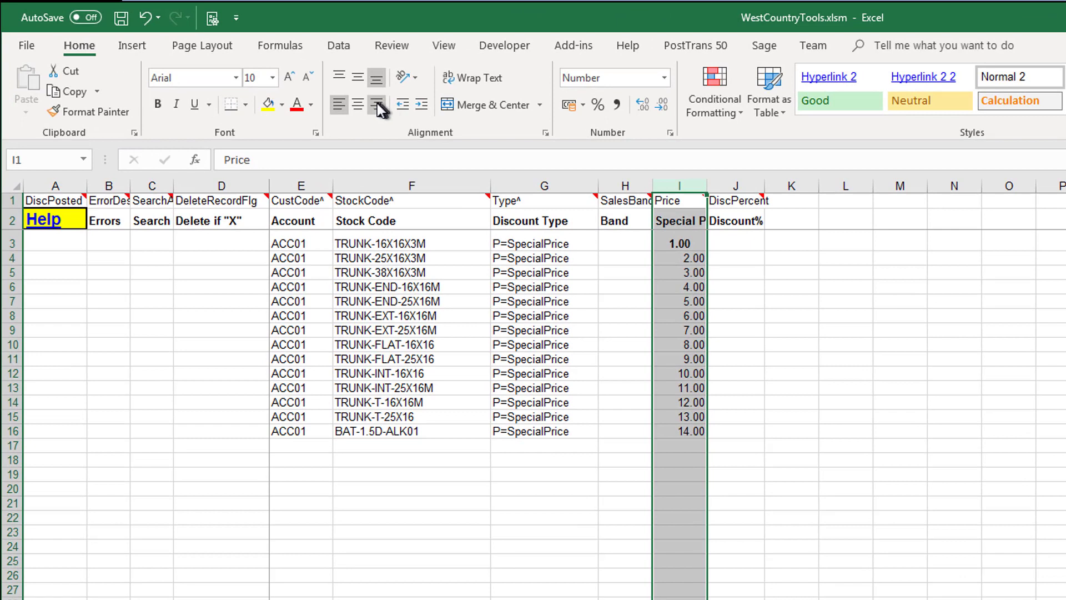
left_click(378, 105)
left_click(739, 374)
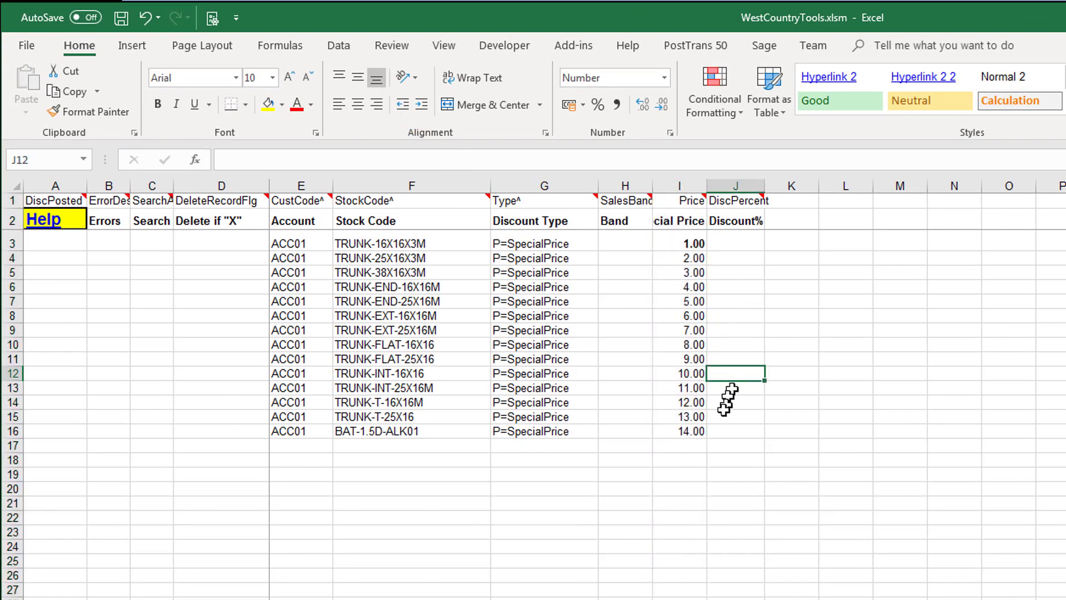
left_click(722, 431)
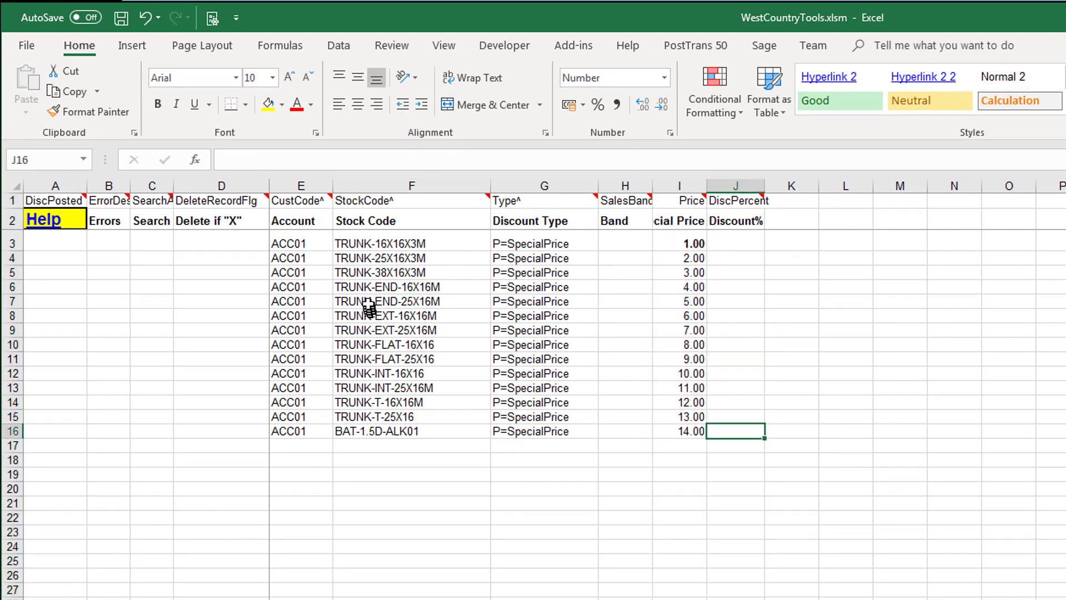
left_click_drag(289, 244, 291, 445)
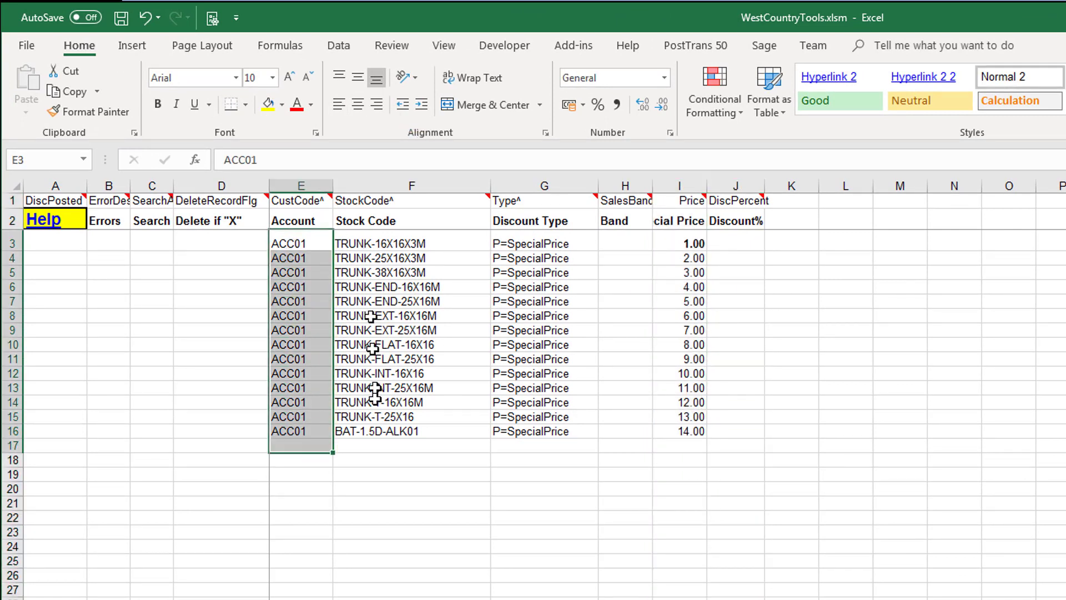
left_click(403, 437)
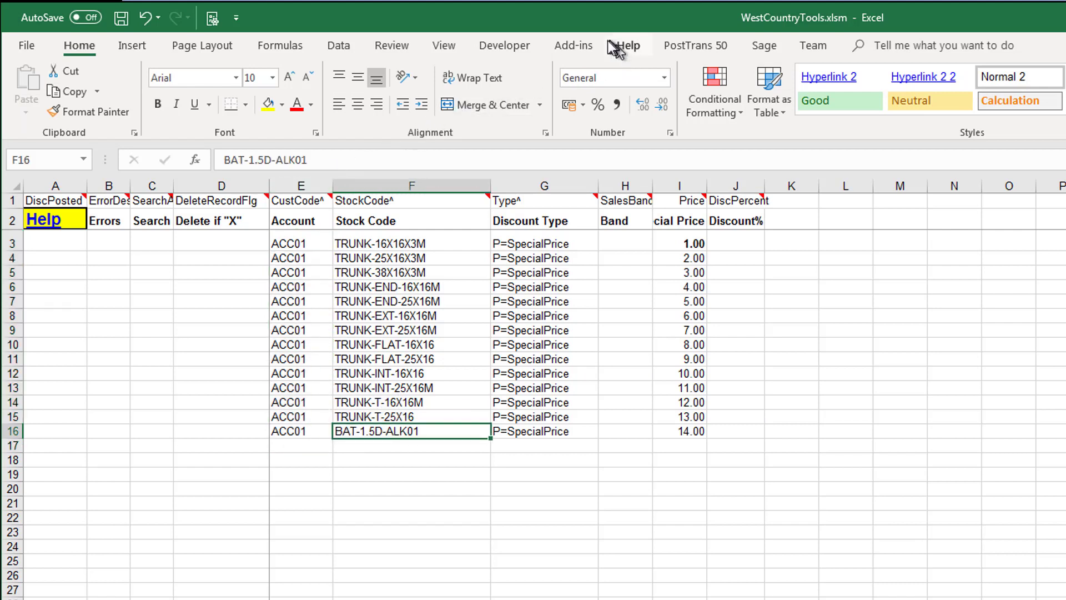
Try to post the discount rows into the ZZZZ02 Demonstration Company with the Post Transaction command, accepting the import defaults.
left_click(573, 47)
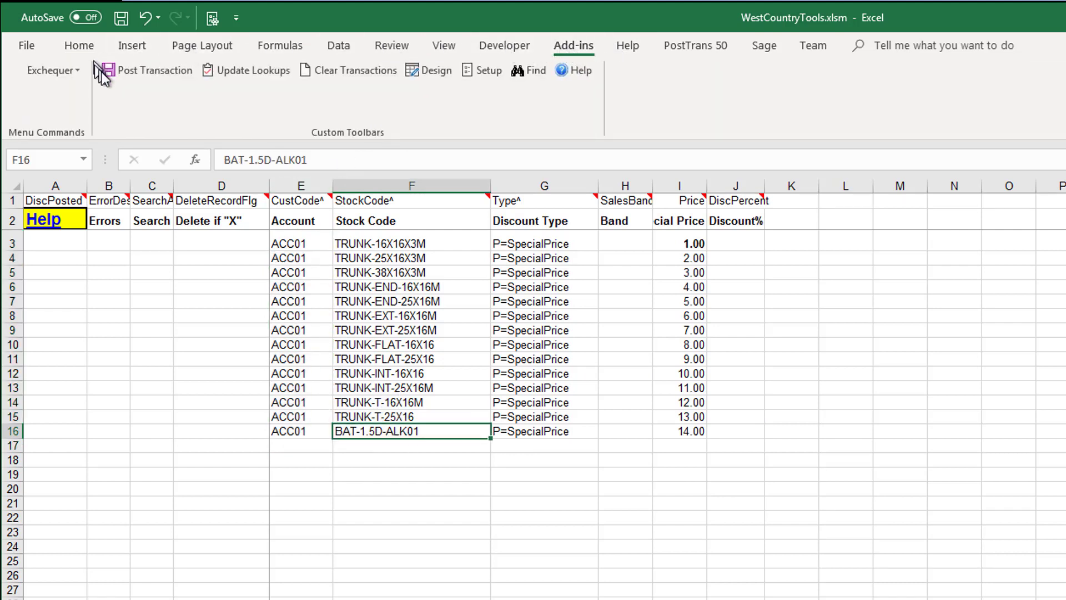
left_click(123, 75)
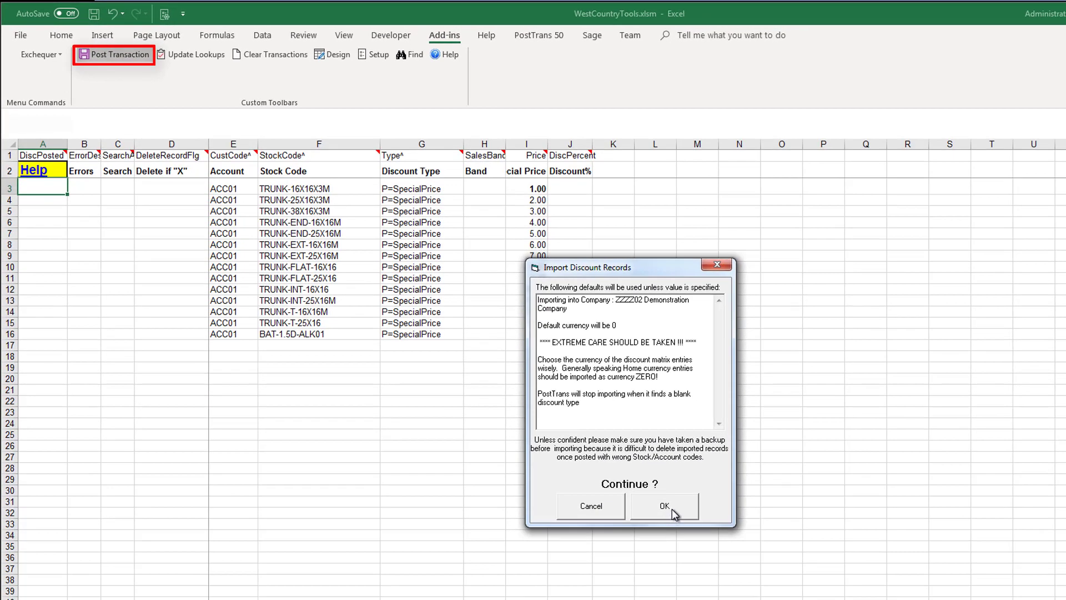
left_click_drag(617, 301, 639, 311)
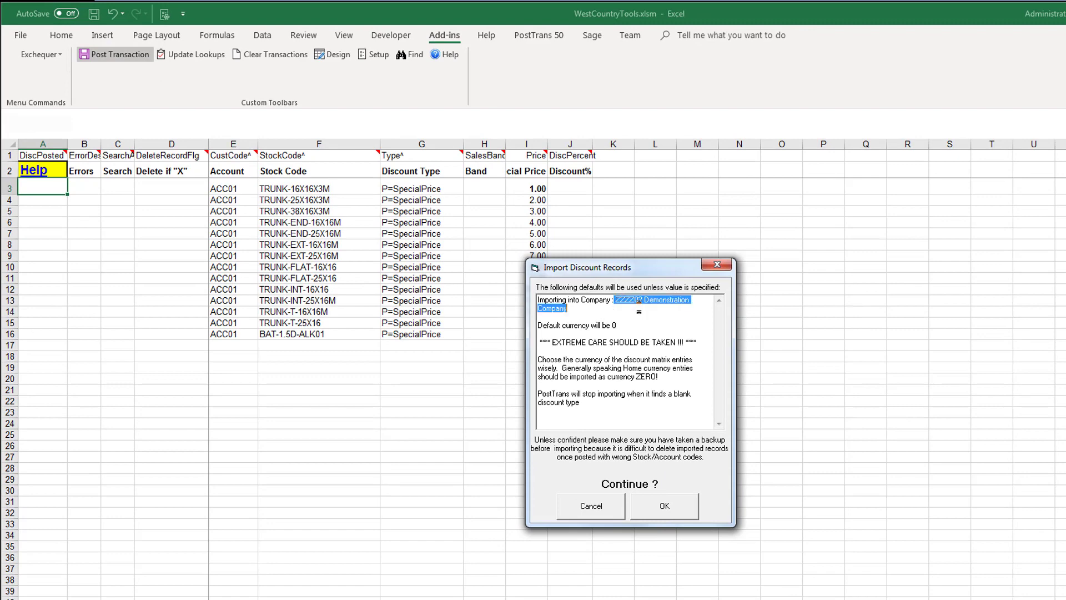
left_click(659, 515)
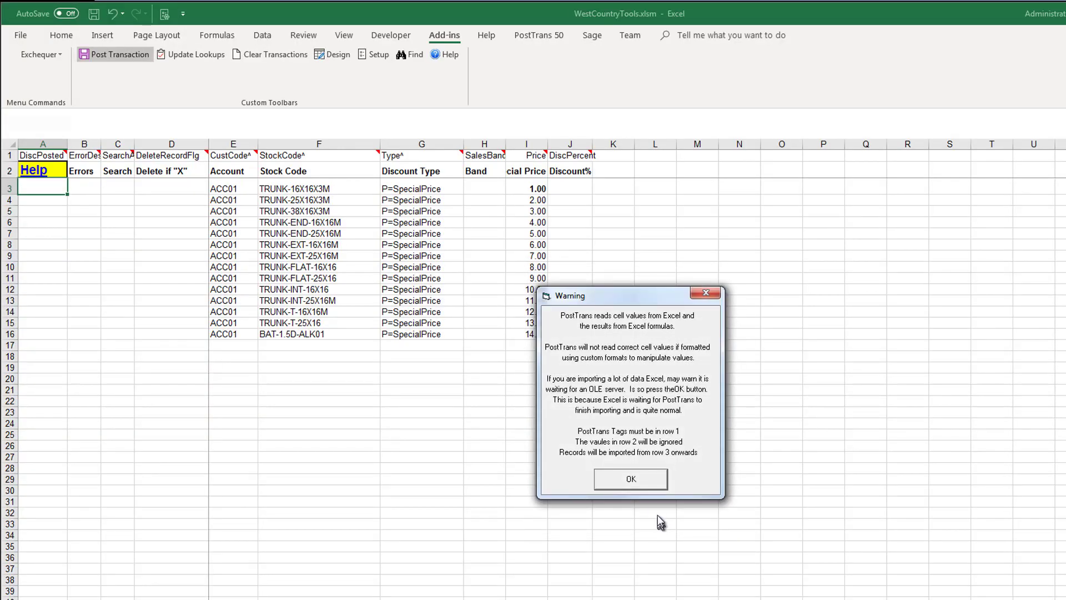
left_click(641, 485)
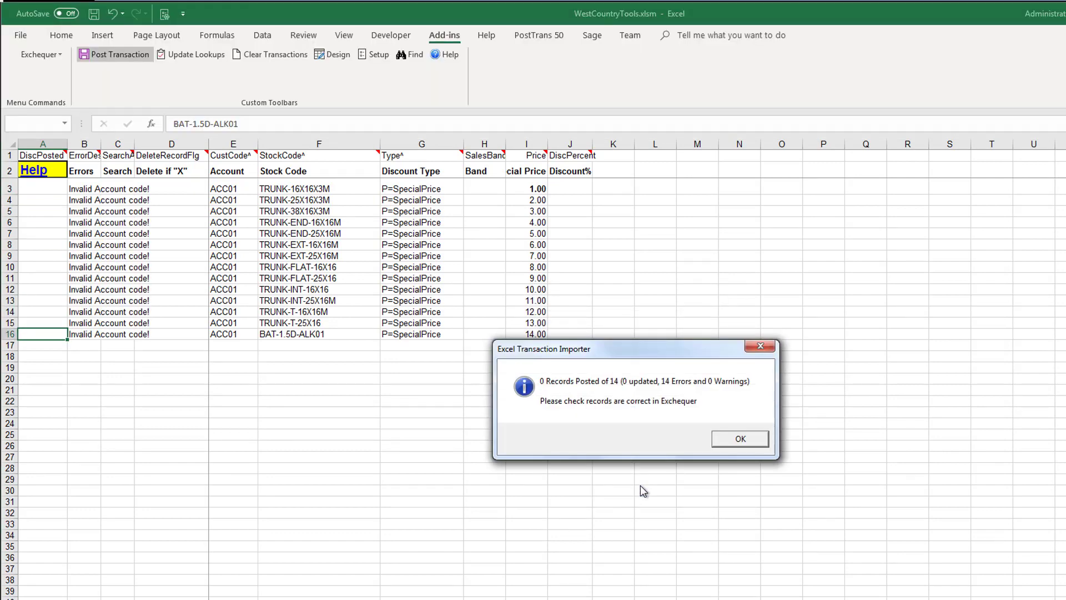
left_click(722, 439)
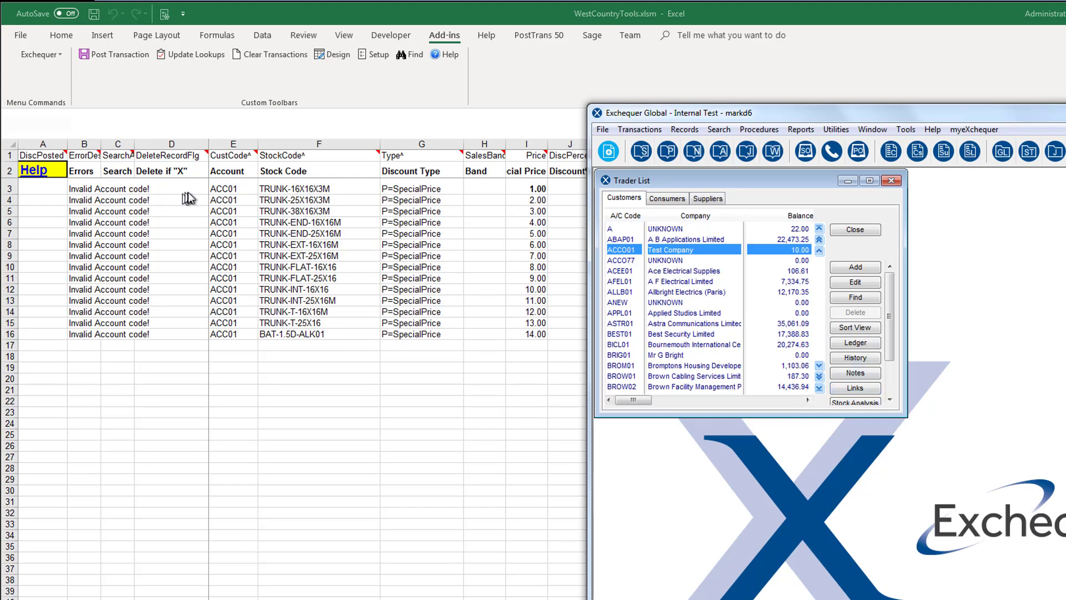
Correct the account code in E3 to the one Exchequer holds for Test Company and fill it down to E16.
left_click(219, 189)
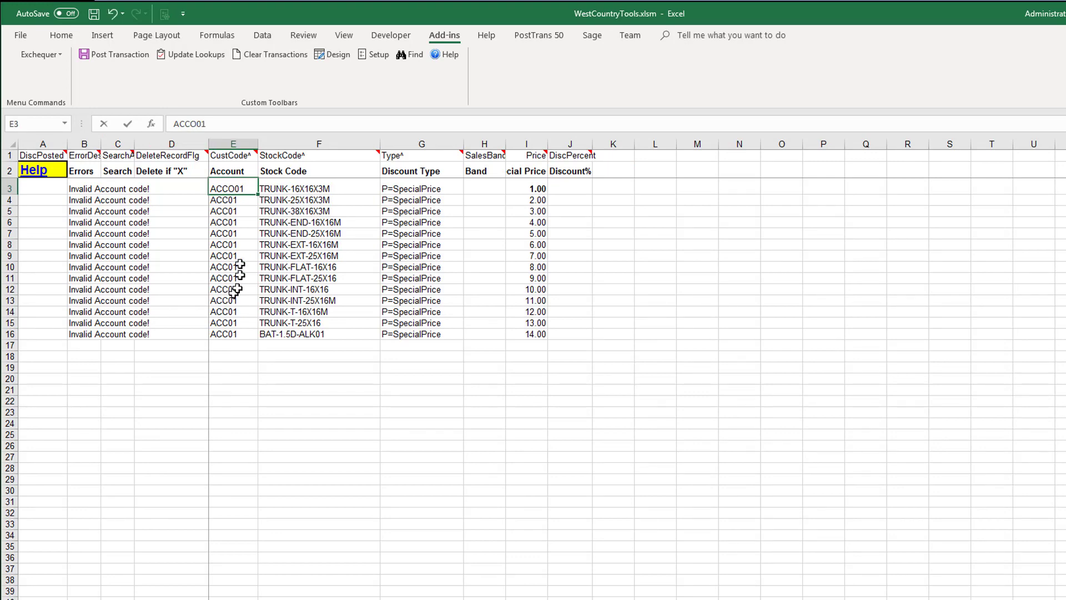
left_click(228, 199)
left_click(234, 187)
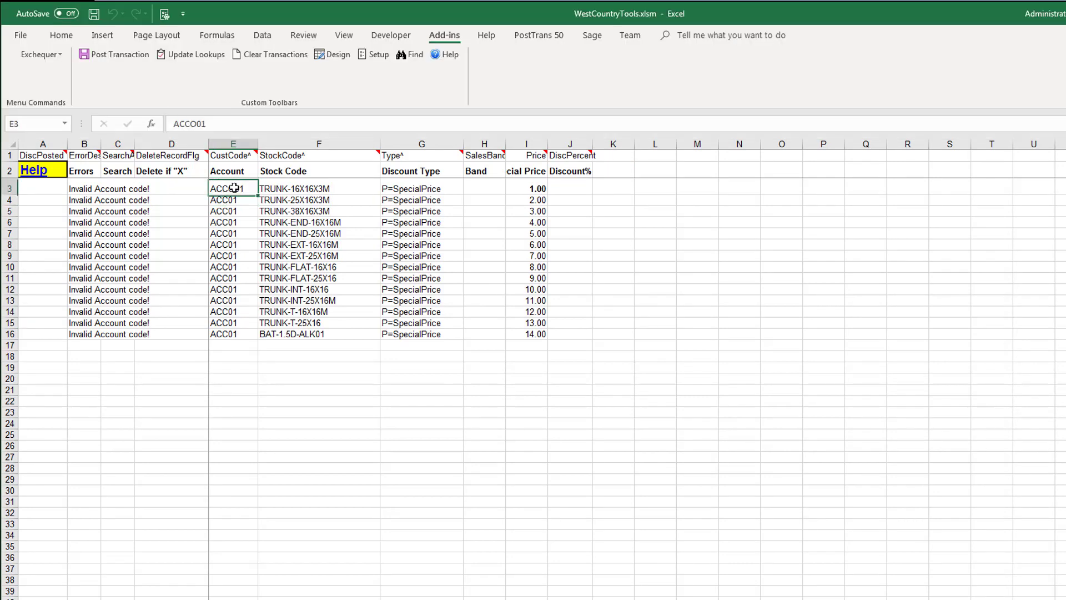
left_click_drag(258, 194, 298, 334)
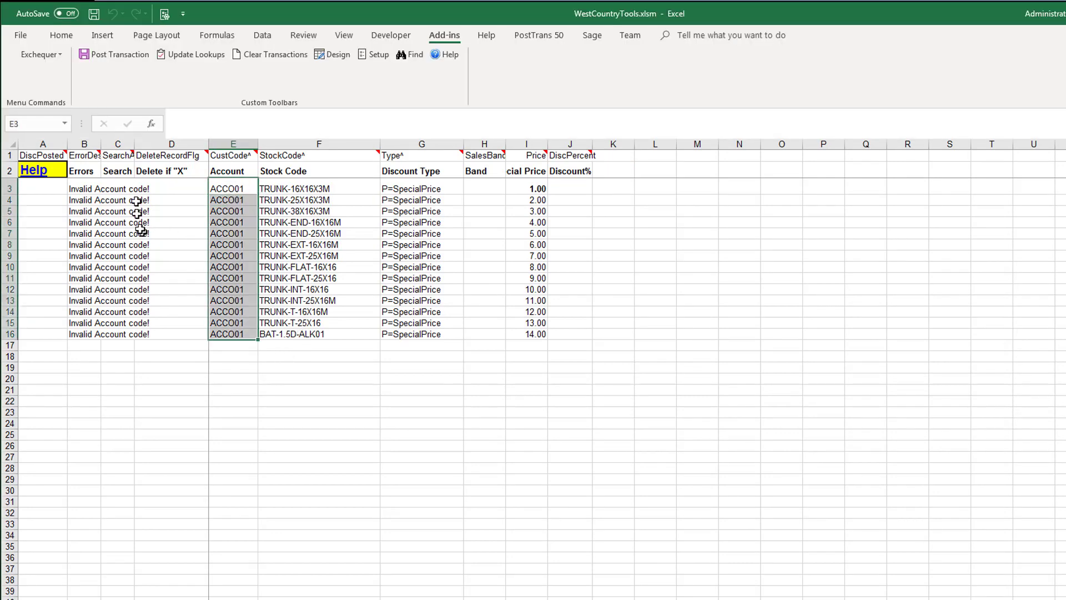
Post the corrected discount rows into the ZZZZ02 Demonstration Company with the Post Transaction command, accepting the import defaults.
left_click(109, 55)
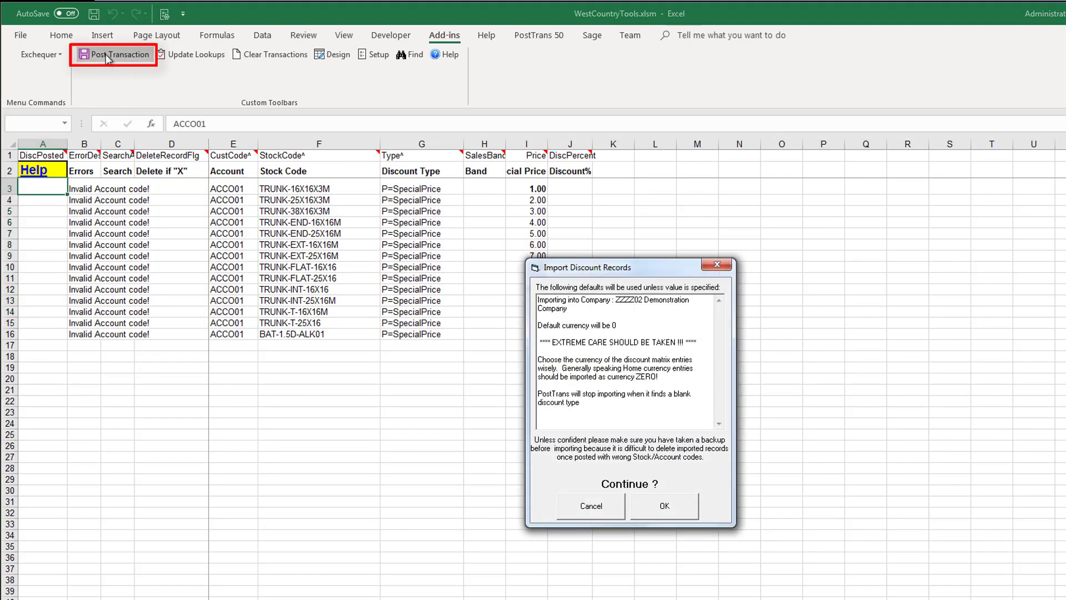
left_click(660, 508)
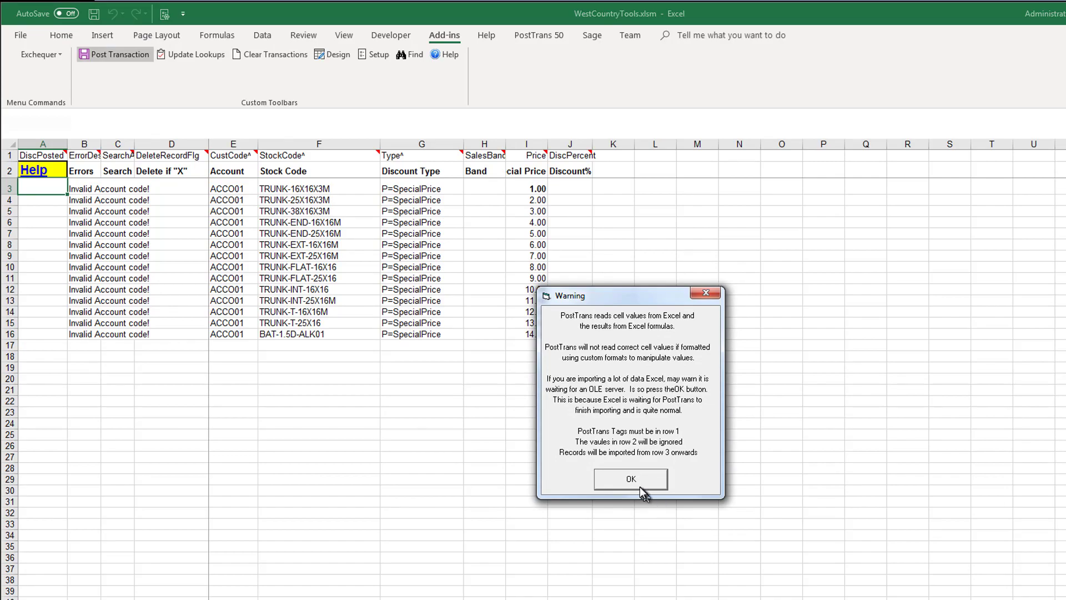
left_click(640, 486)
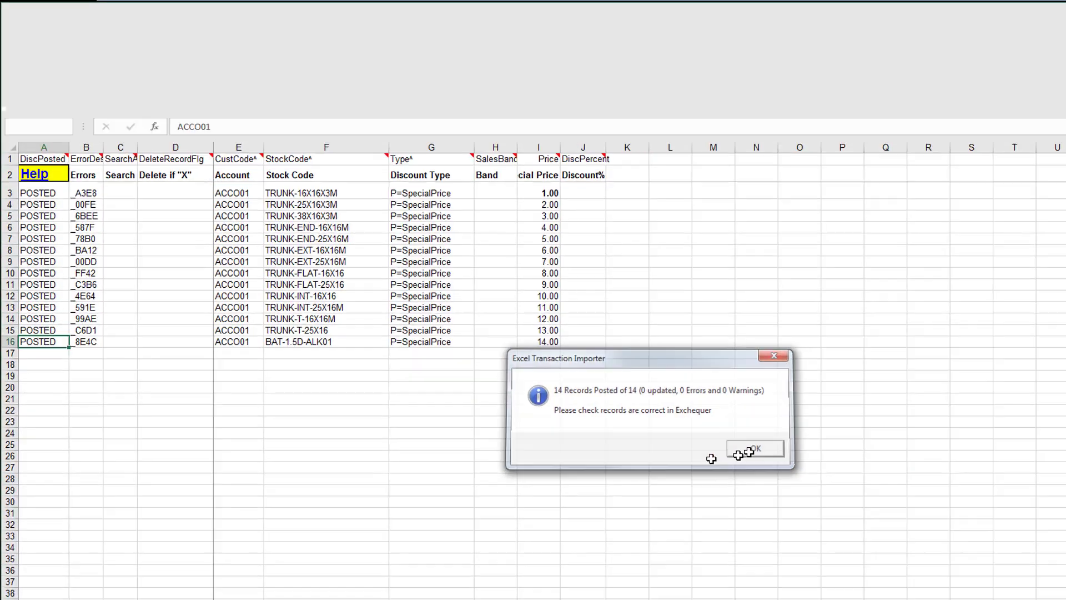
left_click(743, 440)
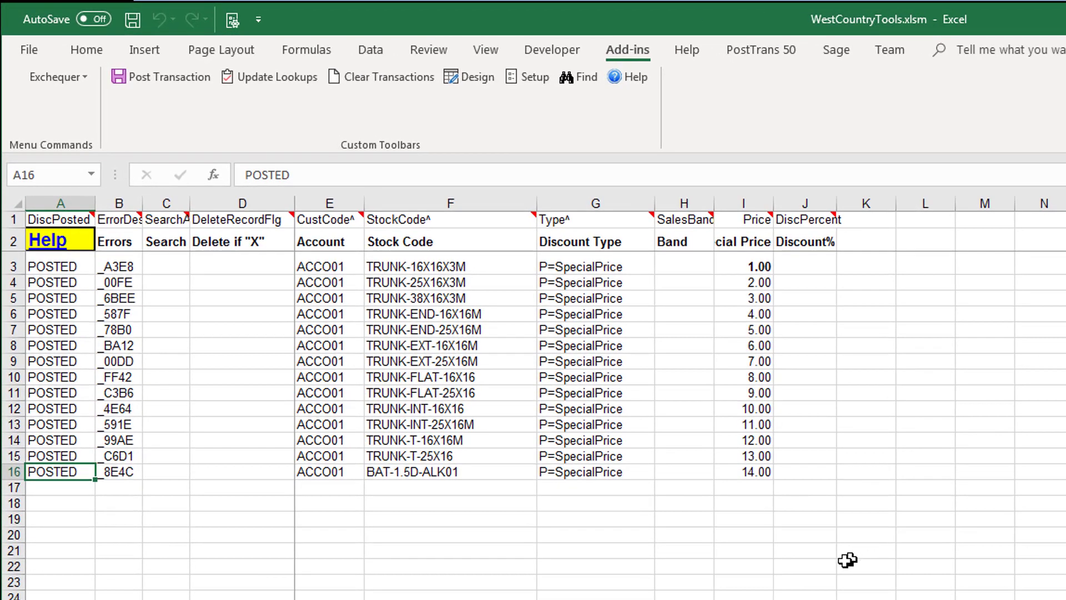
Inspect the codes written in the Errors column and run Post Transaction again on the unchanged discount rows.
left_click(114, 283)
left_click(115, 315)
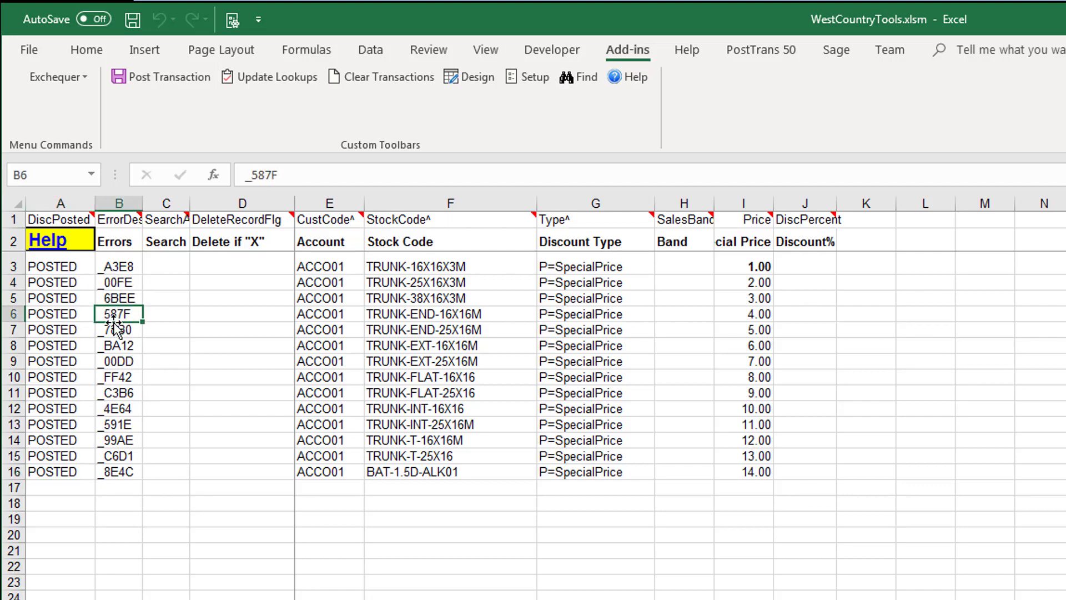
left_click(114, 361)
left_click(112, 377)
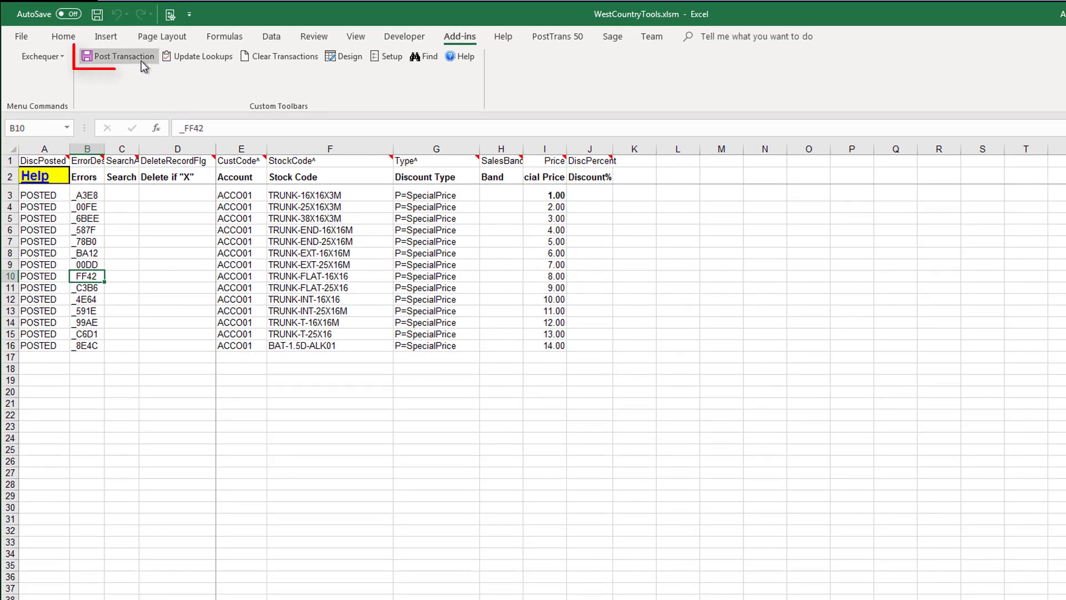
left_click(144, 67)
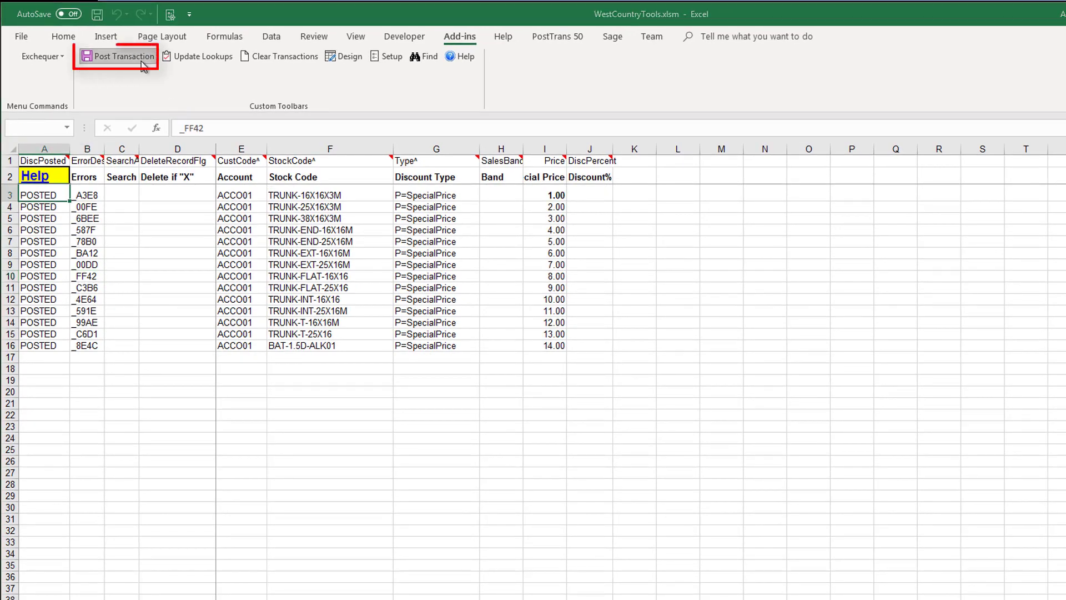
left_click(691, 524)
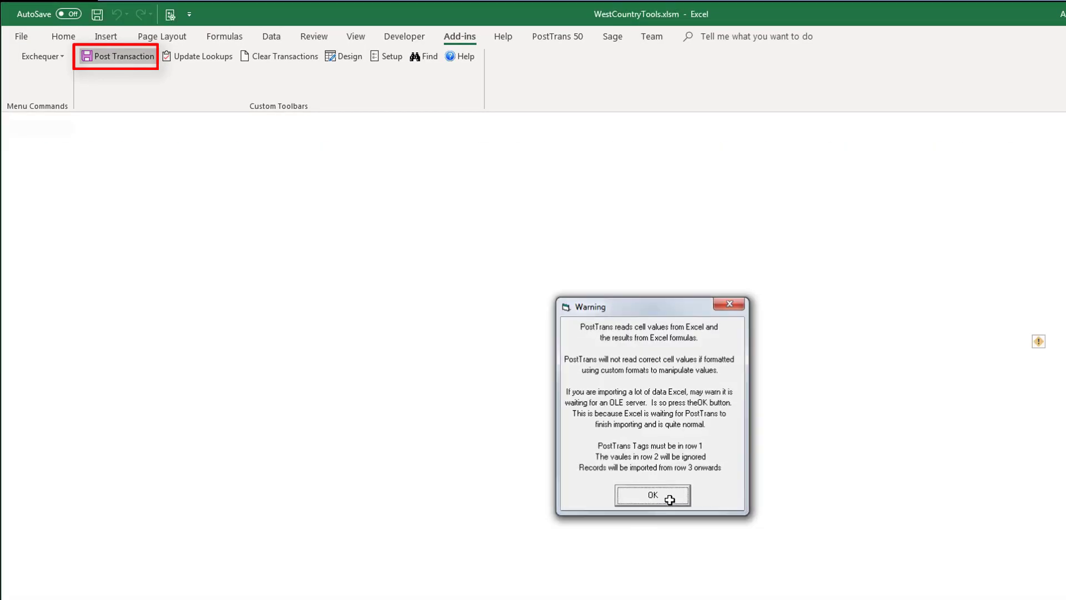
left_click(673, 503)
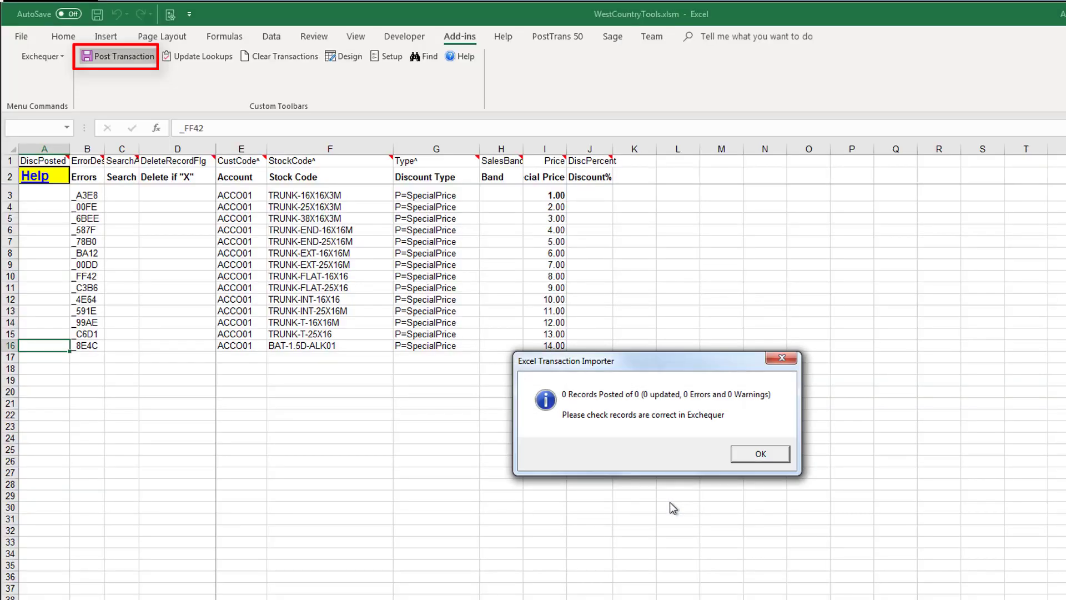
left_click(760, 454)
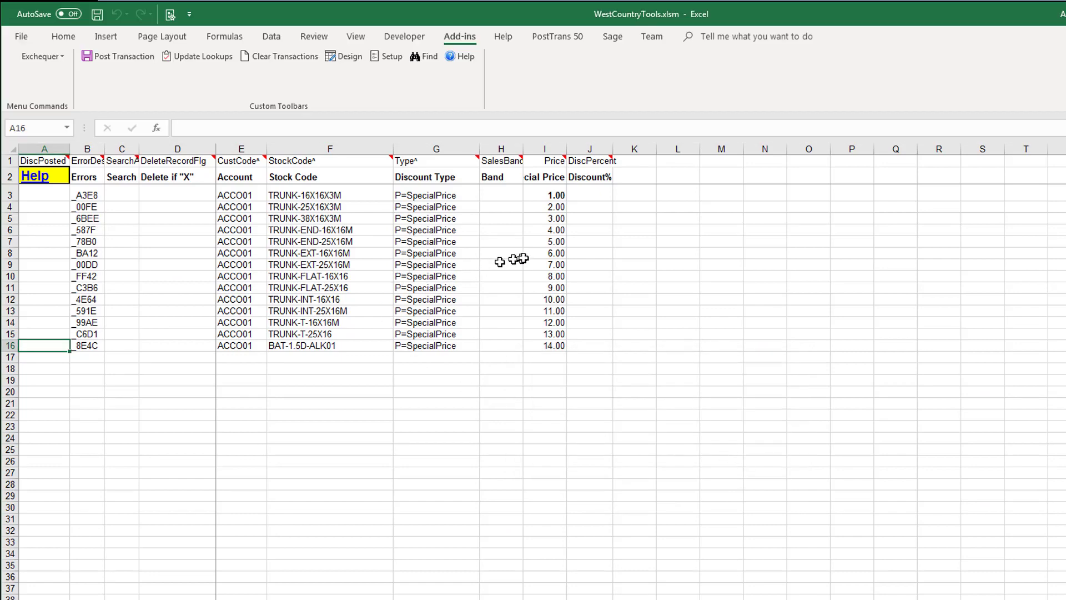
Set the special price of TRUNK-EXT-16X16M in I8 to 99 and post the change with Post Transaction.
left_click(555, 254)
type("99")
left_click(546, 279)
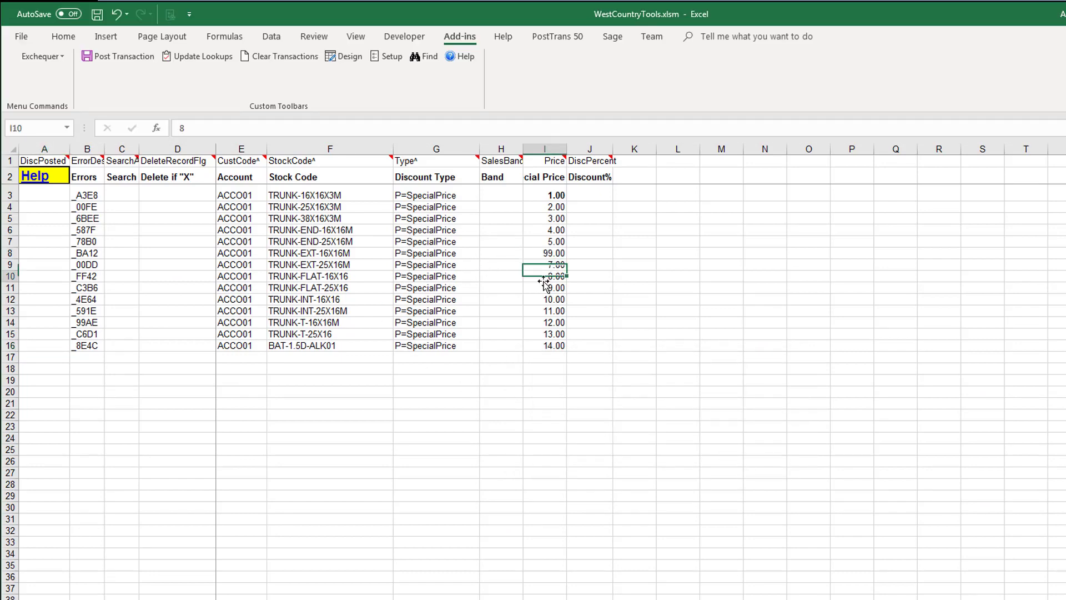
left_click(119, 57)
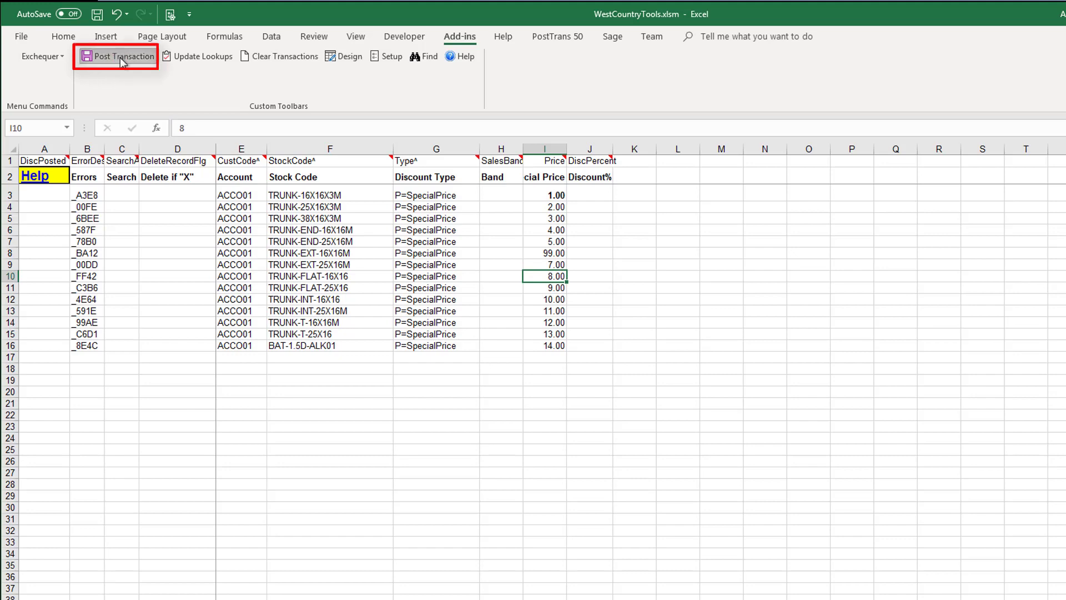
left_click(696, 525)
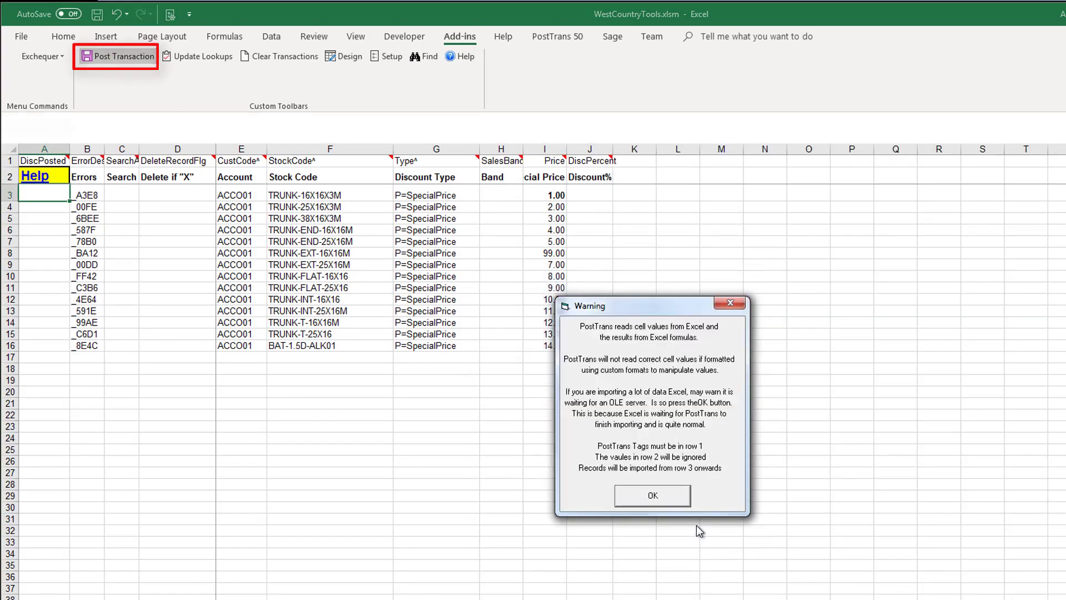
left_click(662, 500)
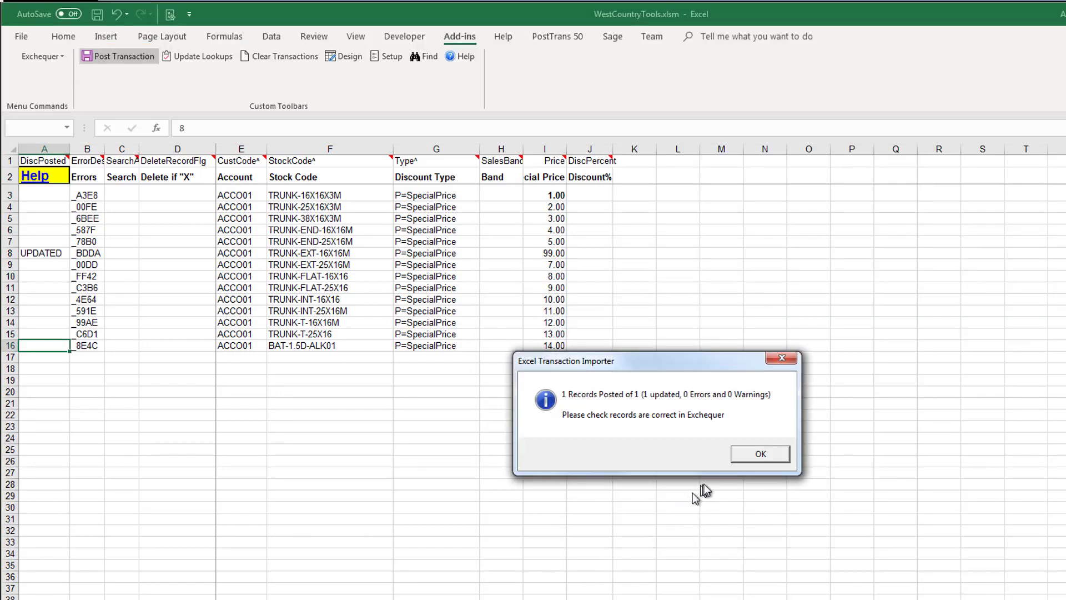
left_click(759, 454)
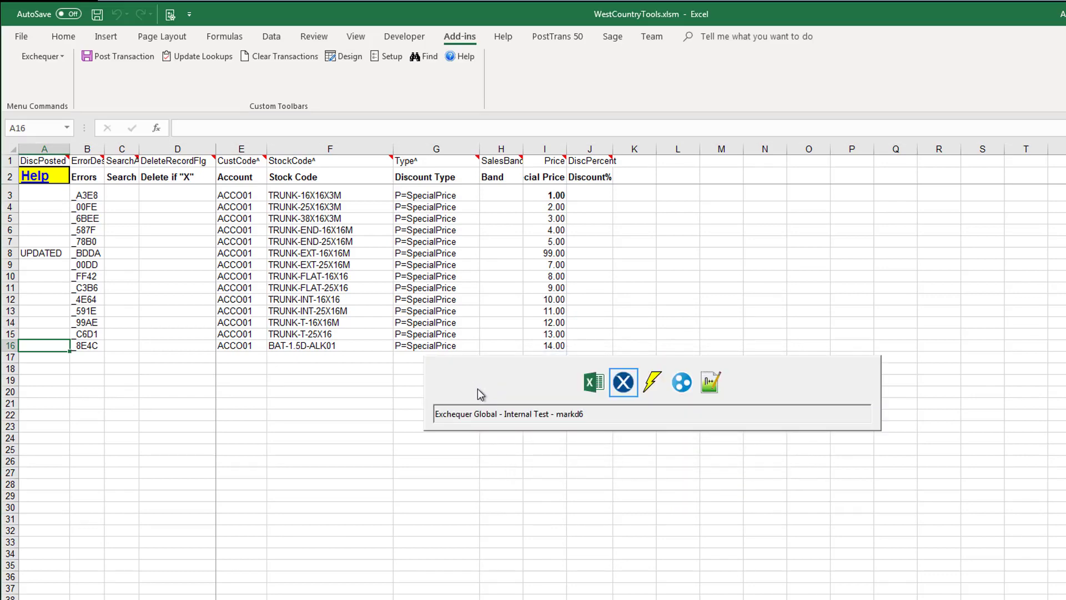
Switch to Exchequer and open Test Company's customer record to check its posted discounts, including the price for TRUNK-EXT-16X16M.
key("alt+Tab")
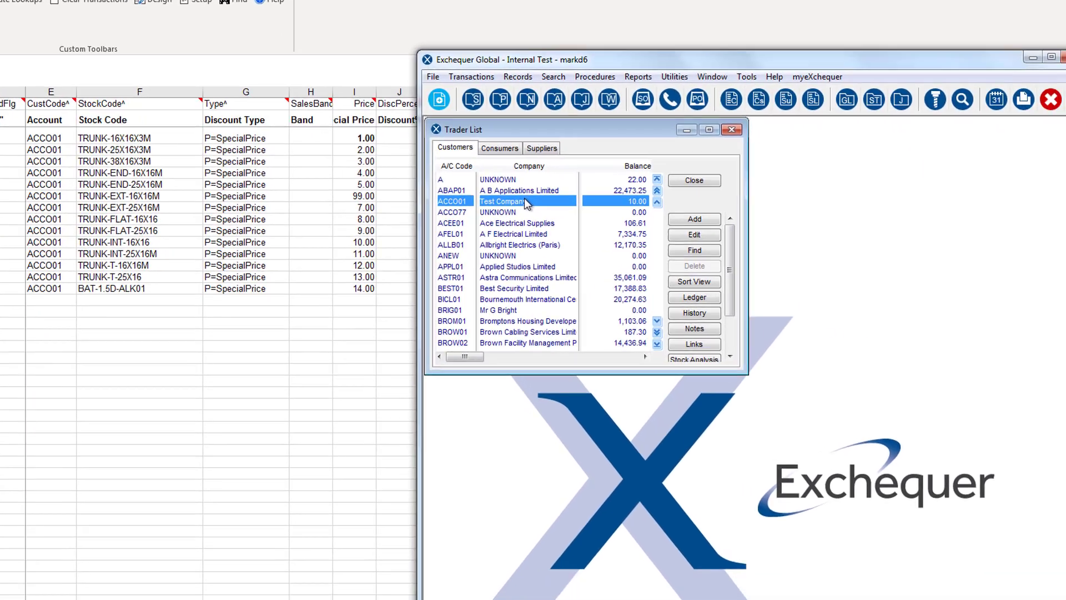
double_click(716, 257)
left_click(829, 181)
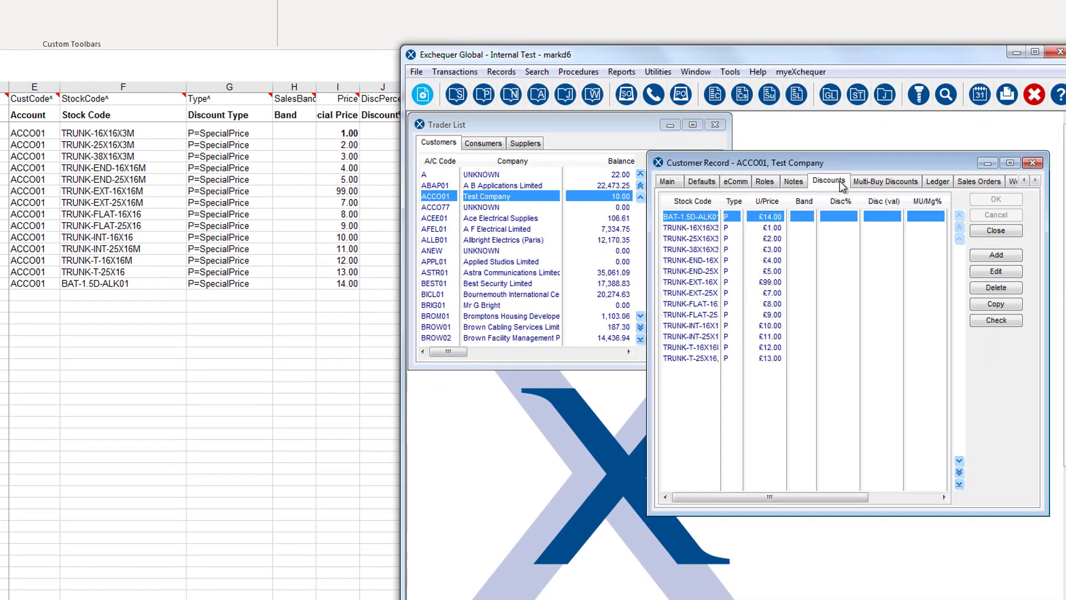
left_click(774, 285)
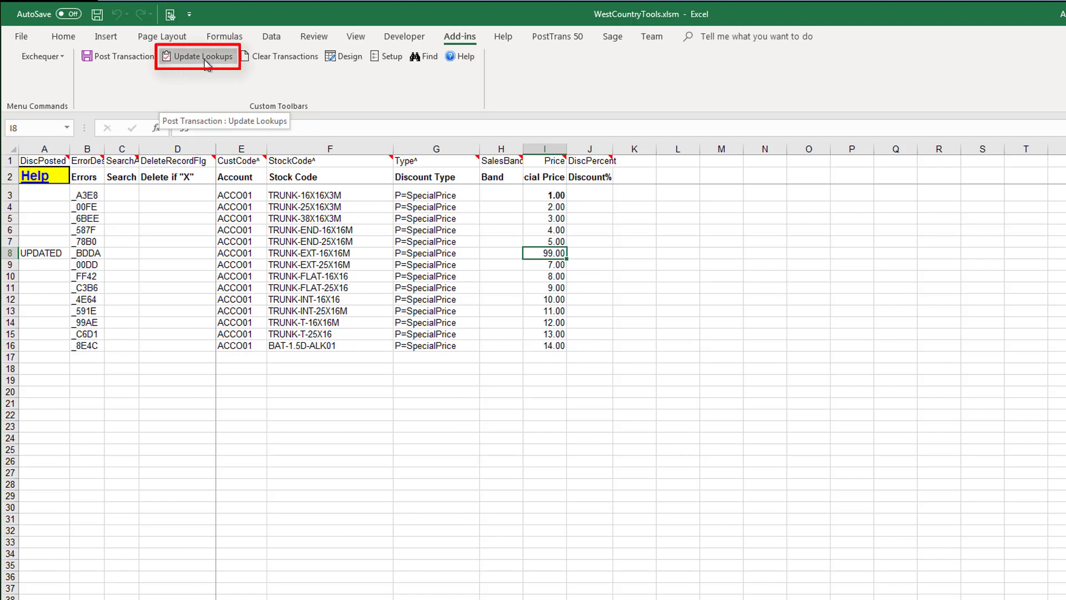
Clear rows 3 to 20 in Excel, and load Test Company's discounts by searching for "ac" in the Search cell C3.
left_click_drag(9, 195, 22, 386)
key("Delete")
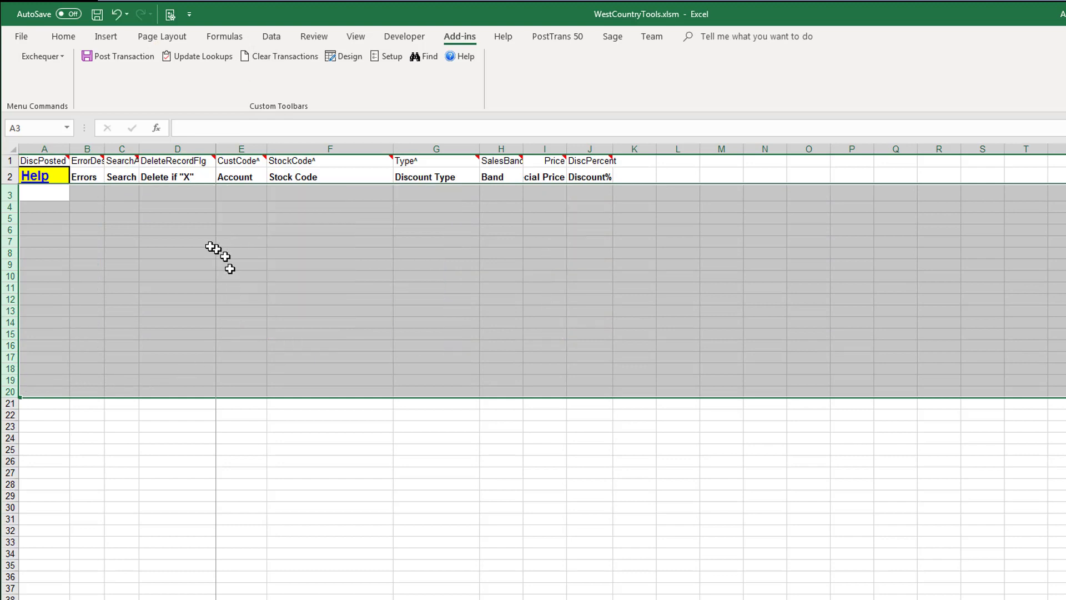
left_click(117, 196)
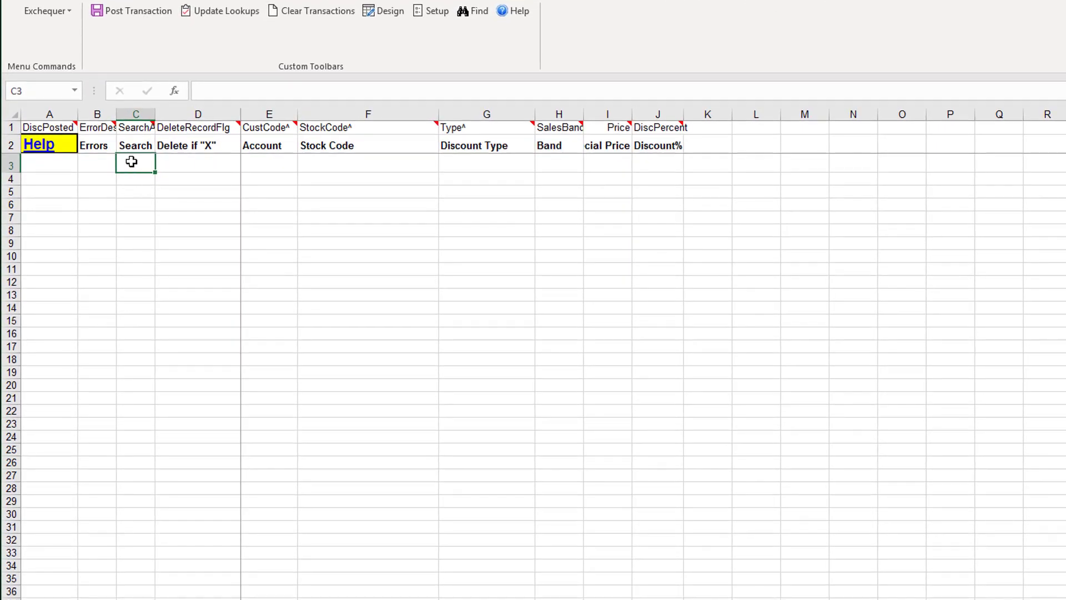
type("ac")
key("Tab")
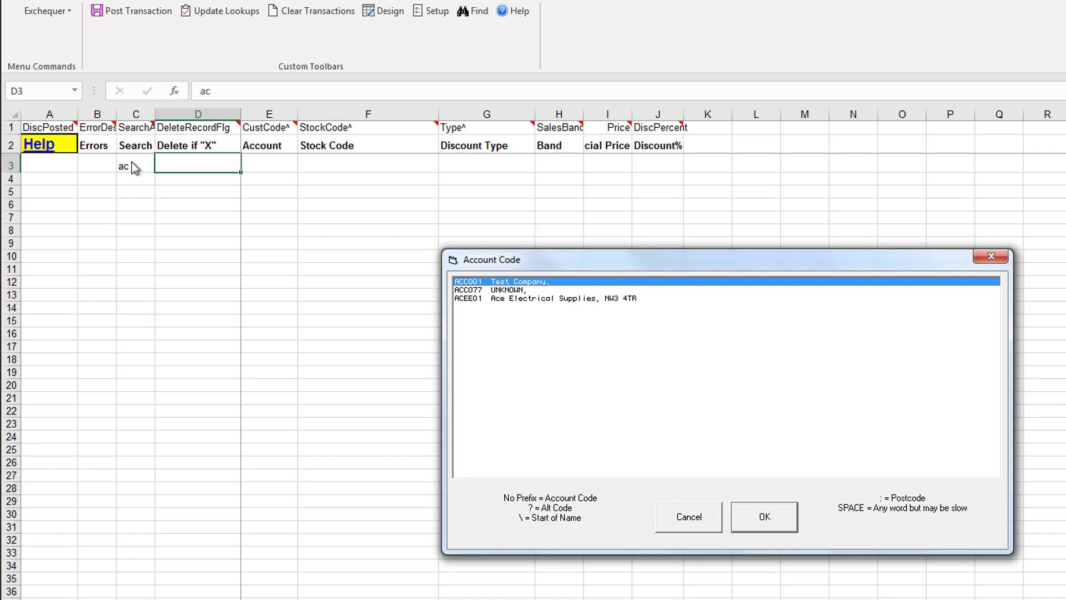
key("Down")
key("Down")
key("Up")
key("Up")
key("Return")
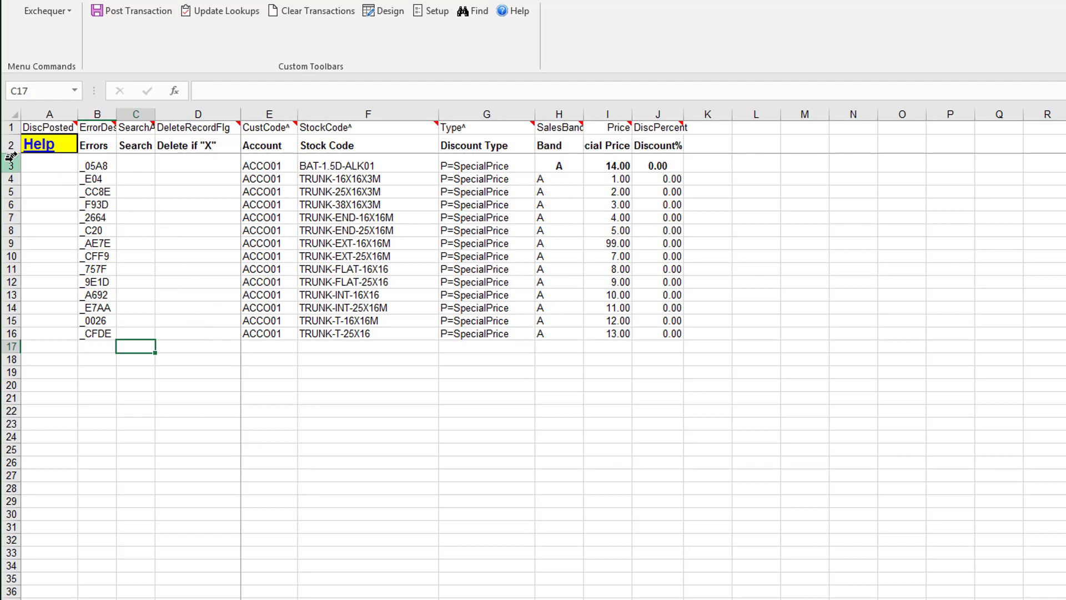
Clear rows 3 to 16 and copy the three account codes in D6:D8 of the Copy Codes sheet into C3:C5 of Account Discounts.
left_click_drag(10, 165, 11, 328)
key("Delete")
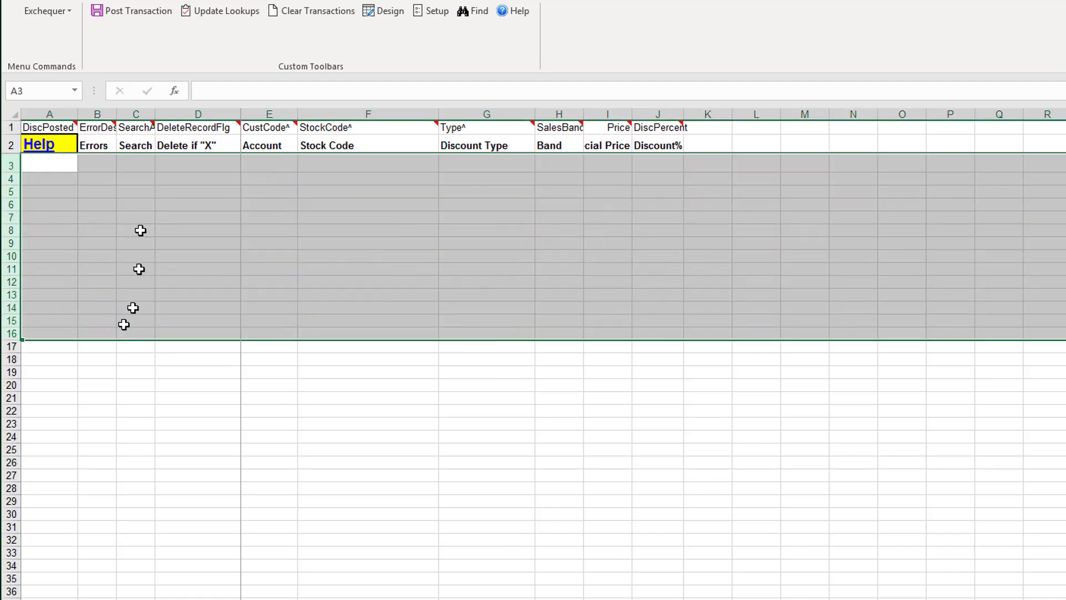
left_click(133, 166)
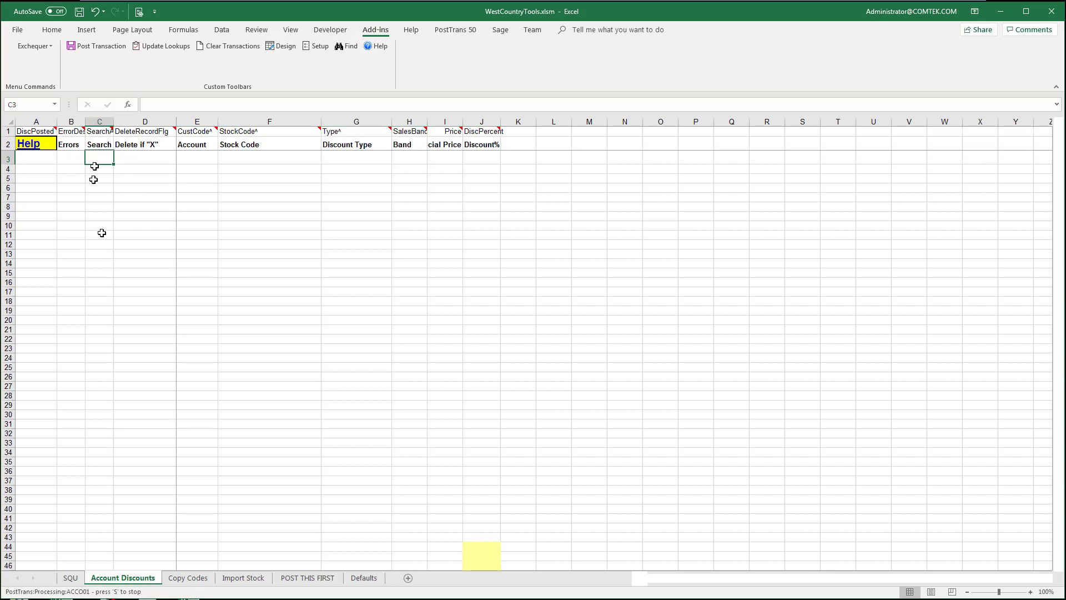
left_click(186, 578)
left_click_drag(134, 178, 133, 198)
key("ctrl+c")
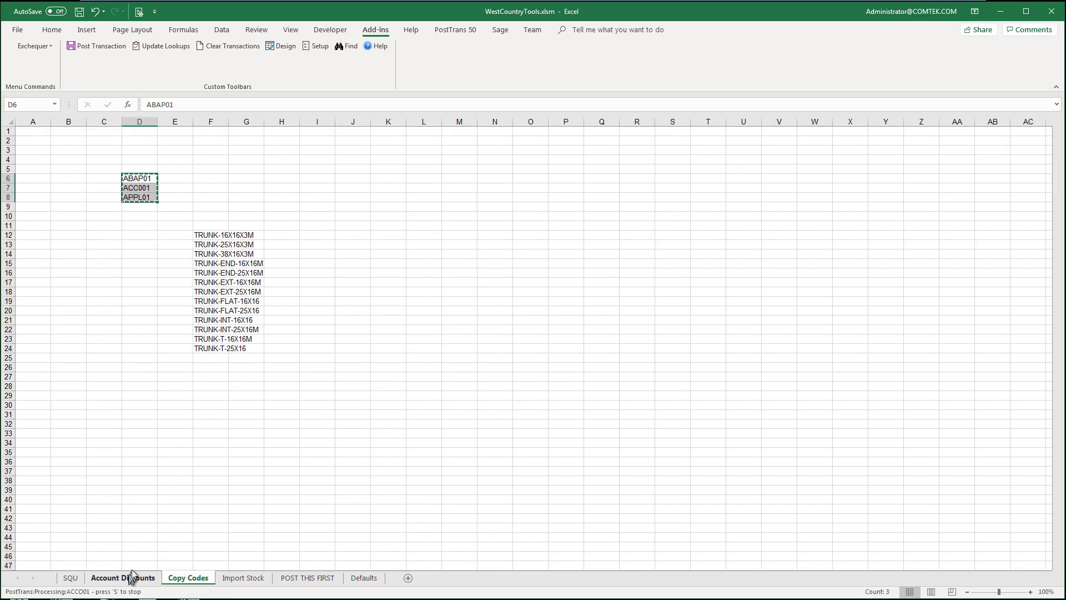
left_click(131, 577)
key("ctrl+v")
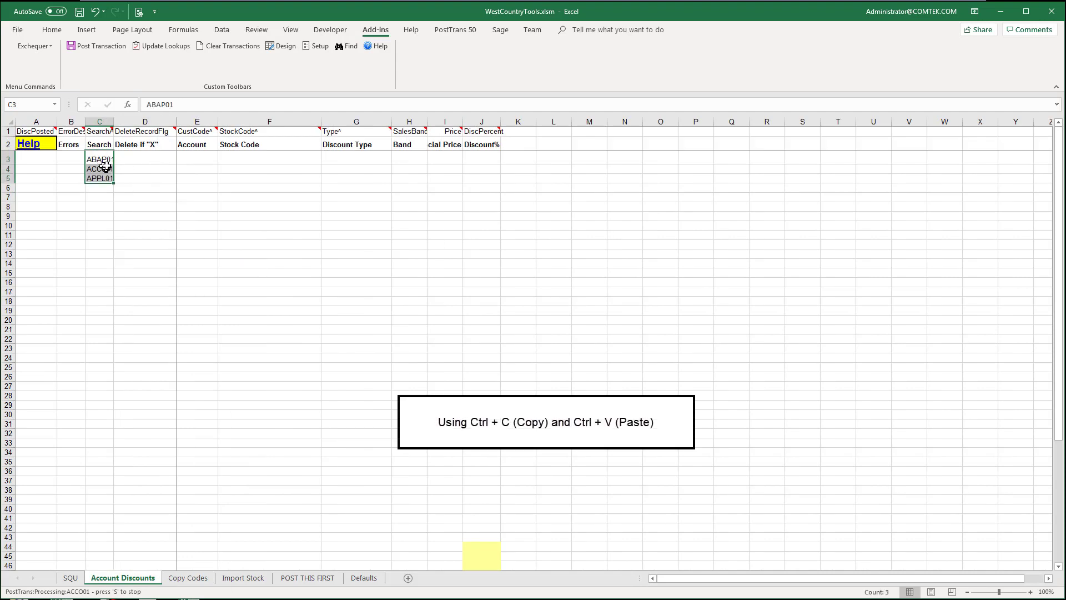
Extract the discount records for the accounts listed in the SearchACC column with Update Lookups and inspect the loaded prices and stock groups.
left_click(158, 50)
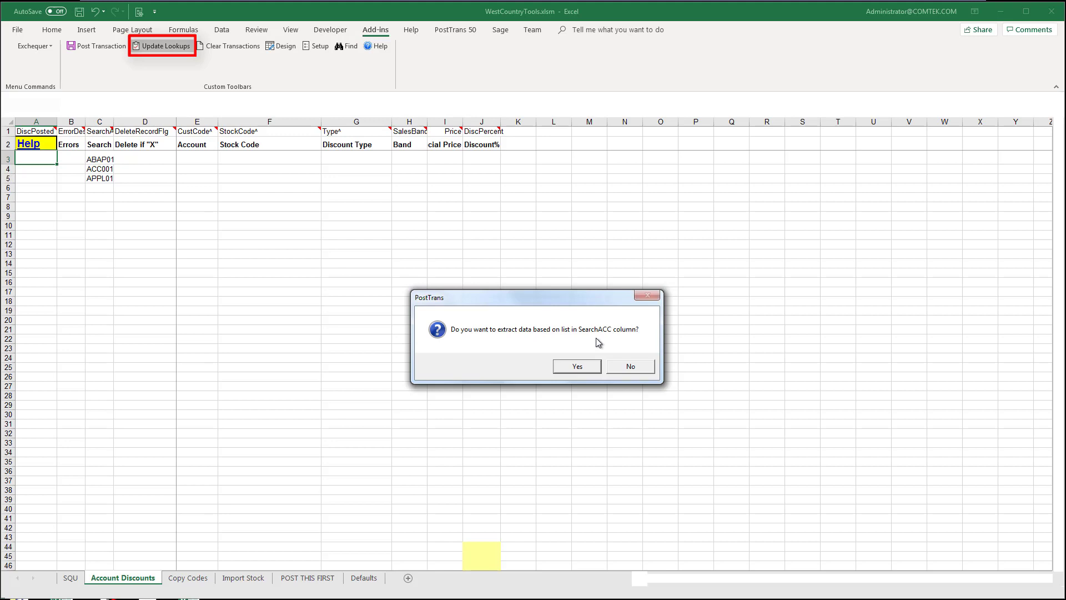
left_click(588, 369)
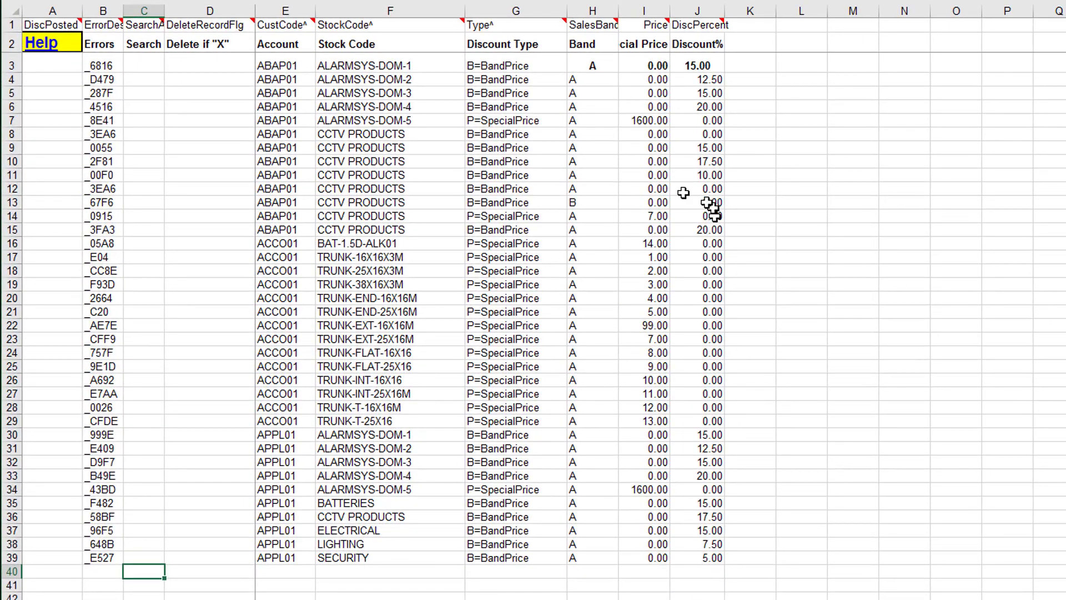
left_click(649, 175)
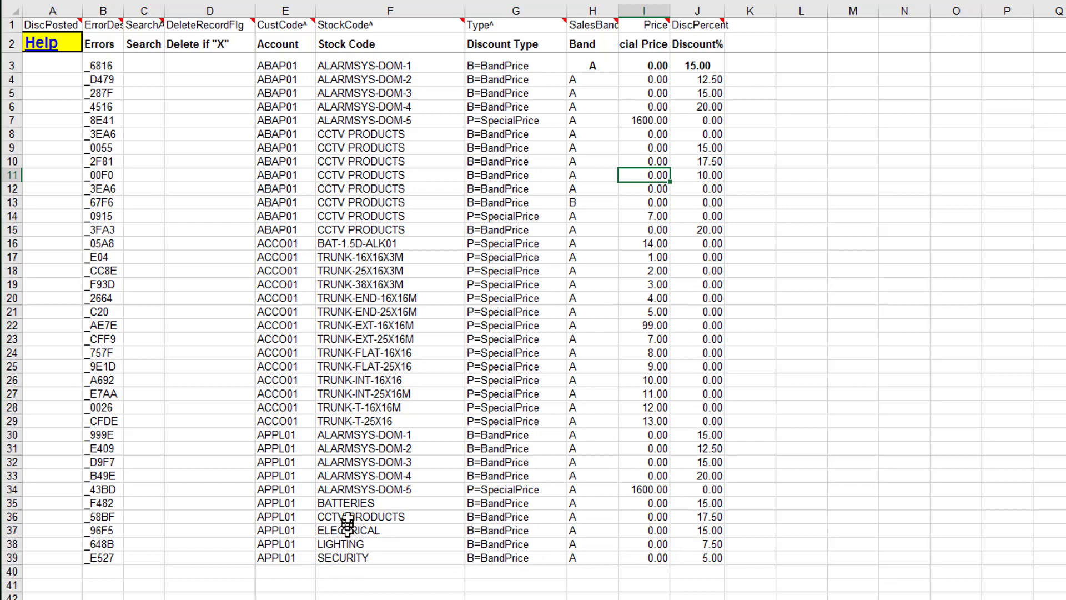
left_click(350, 505)
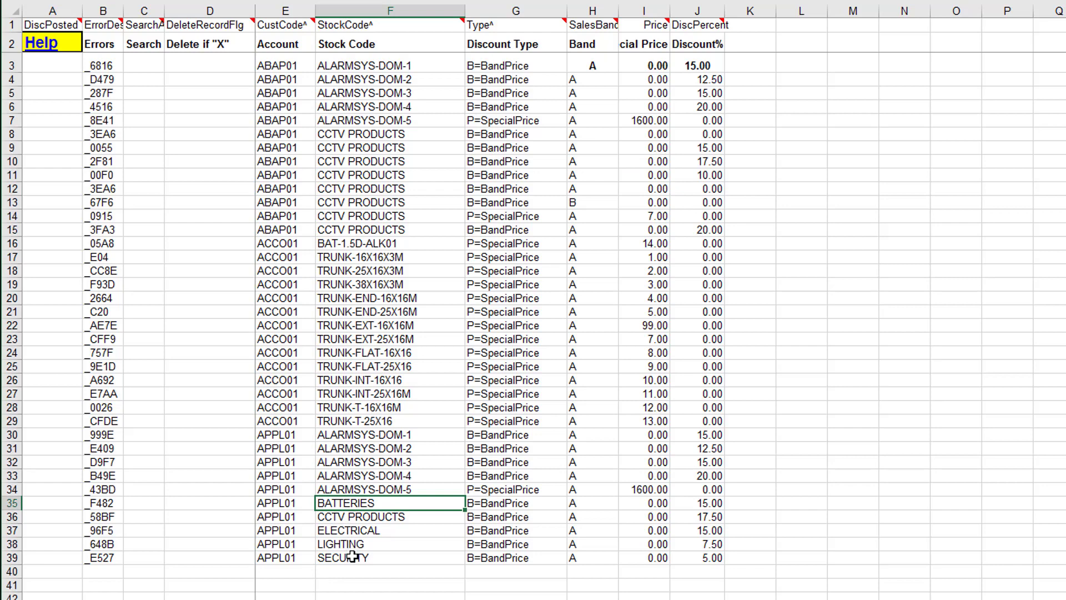
Flag the CCTV PRODUCTS record in row 8 for deletion by entering x in D8.
left_click(208, 134)
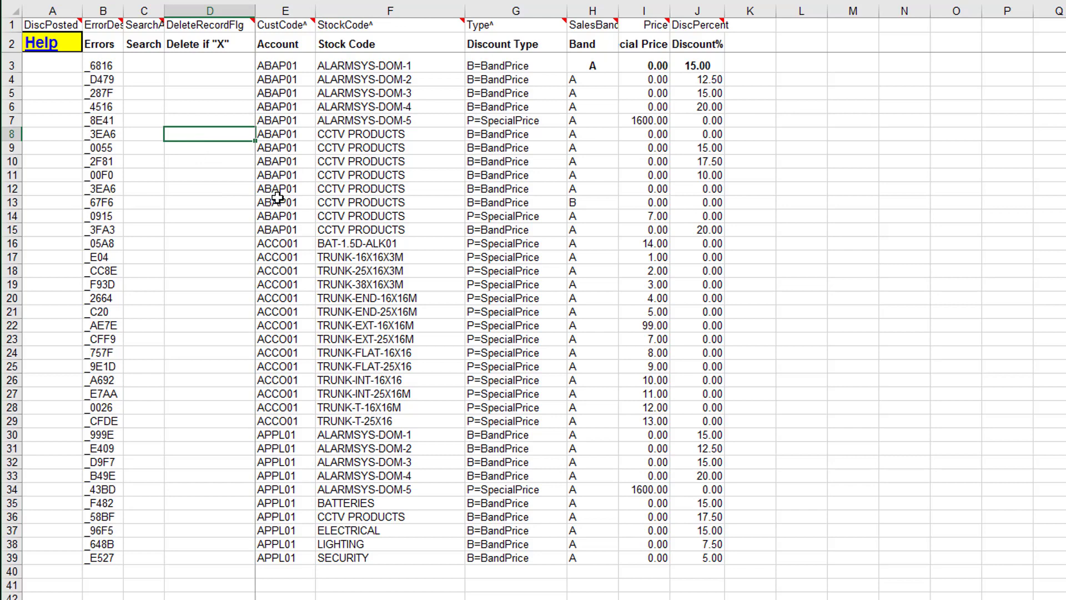
type("x")
key("Return")
key("Return")
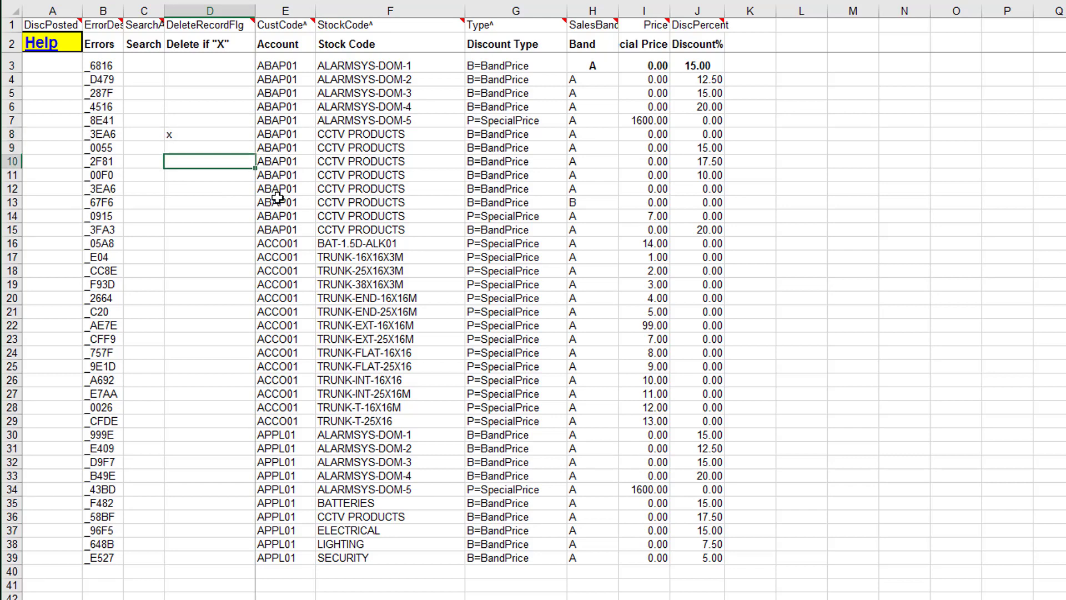
Flag the CCTV PRODUCTS records in rows 10 and 12 for deletion by entering x in D10 and D12.
type("x")
key("Return")
key("Return")
type("x")
key("Return")
Flag the TRUNK special-price records in rows 21, 22, 24 and 25 for deletion by entering x in column D.
key("Return")
key("Return")
key("Return")
key("Return")
key("Return")
key("Return")
key("Return")
key("Return")
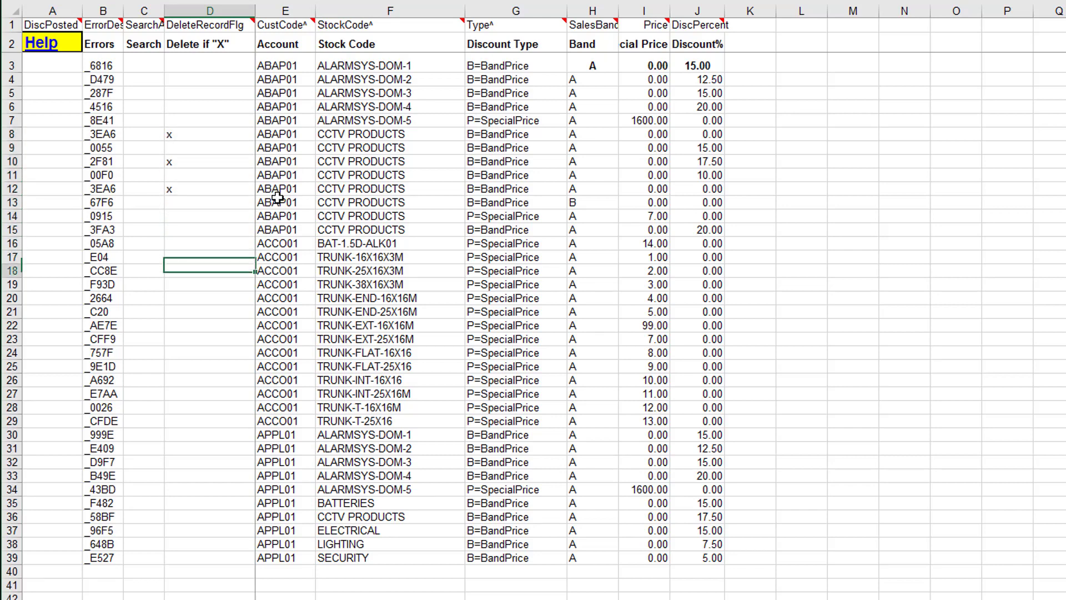
type("x")
key("Return")
key("Return")
key("Return")
type("x")
key("Return")
type("x")
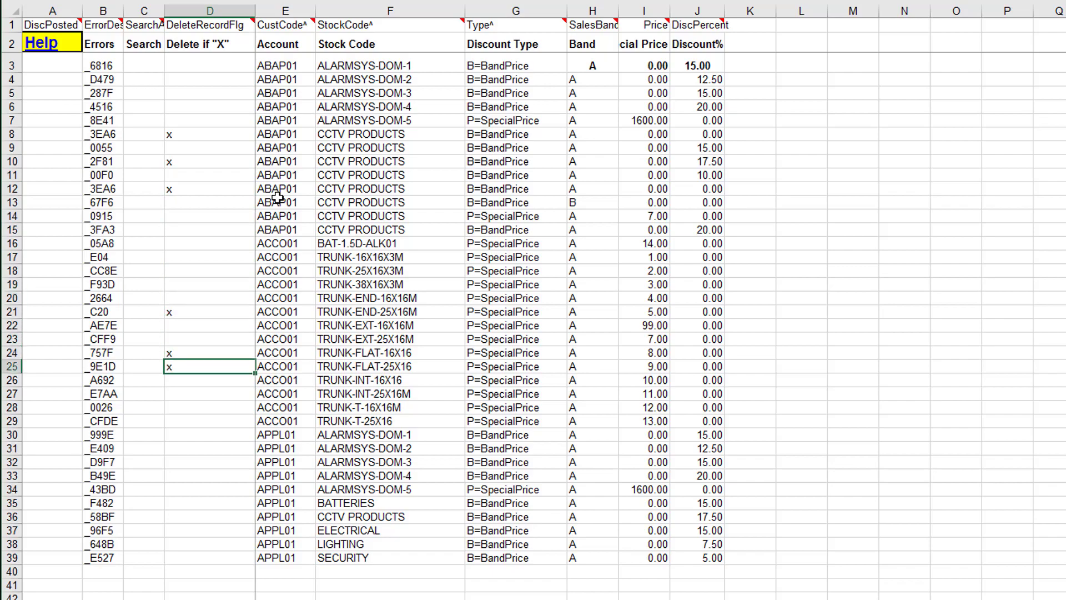
key("Return")
key("Up")
key("Up")
key("Up")
key("Up")
type("x")
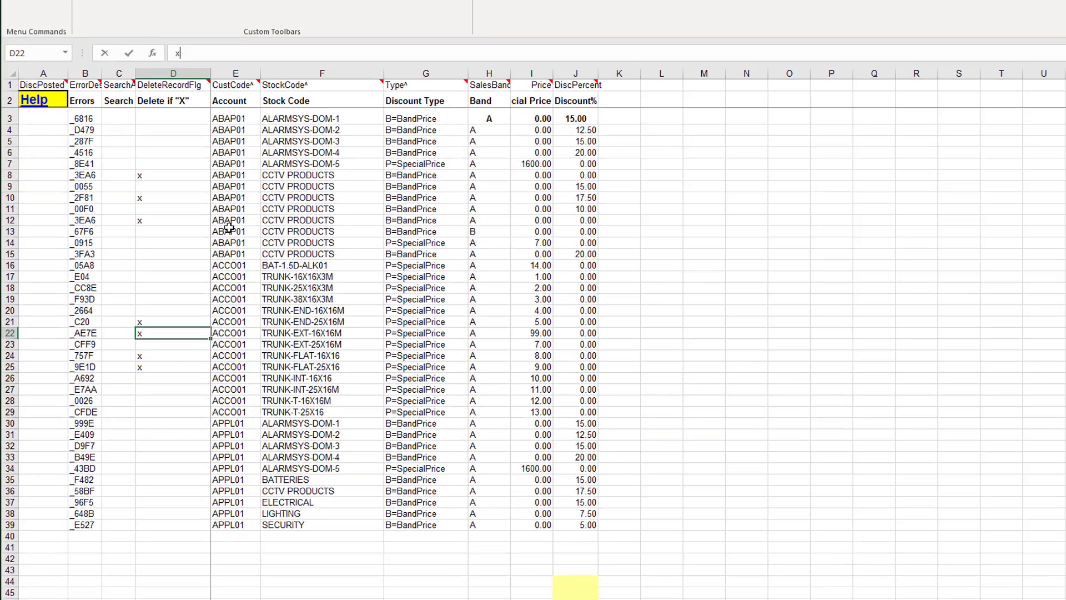
key("Return")
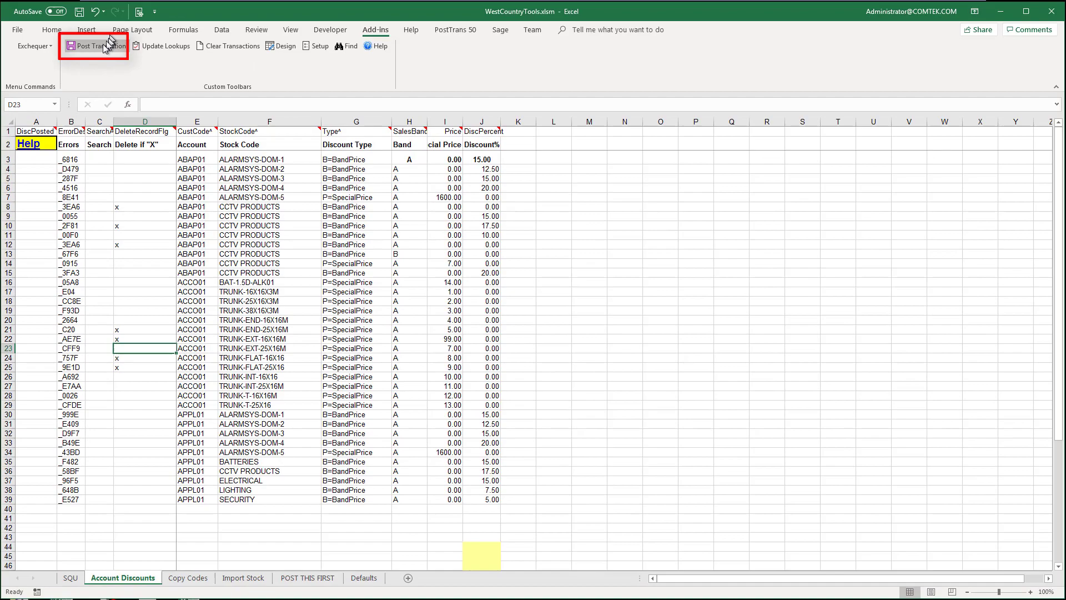
Post the discount sheet with the default settings, confirm deletion of the marked records, and dismiss the import summary.
left_click(104, 46)
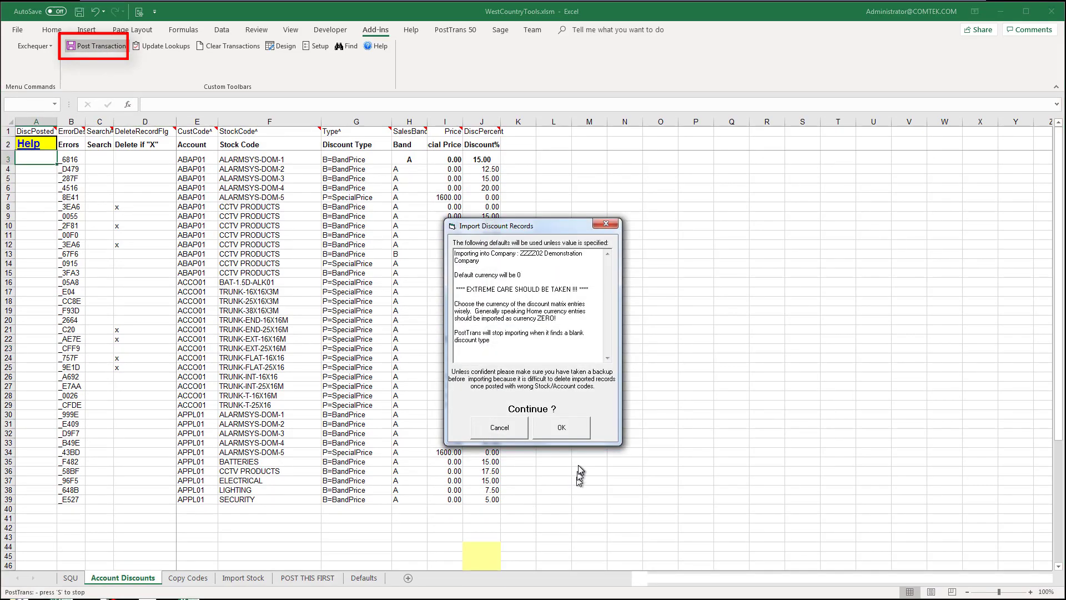
left_click(569, 431)
left_click(559, 412)
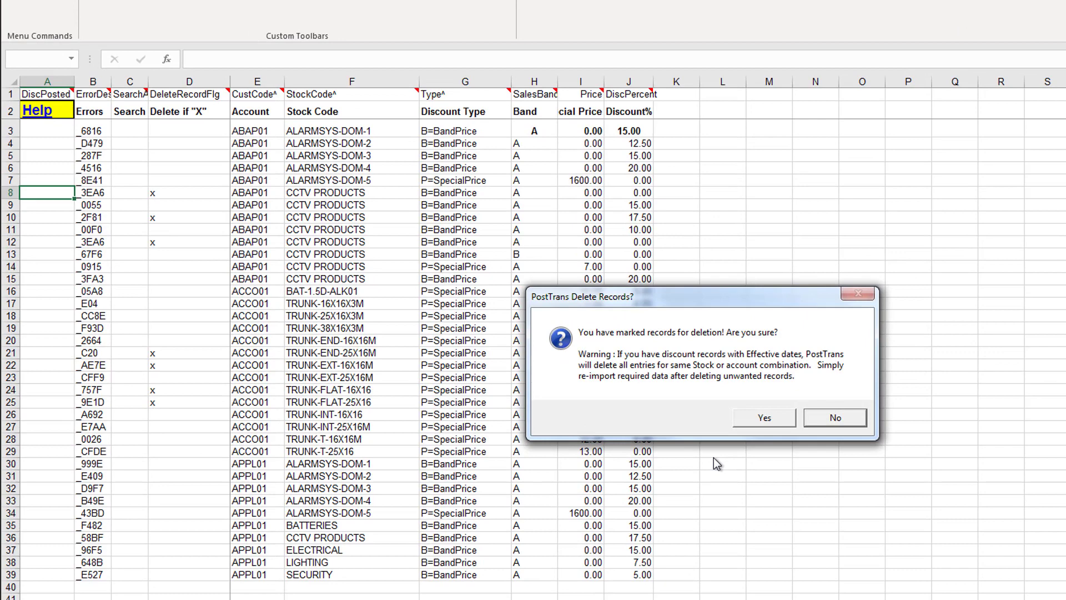
left_click(770, 425)
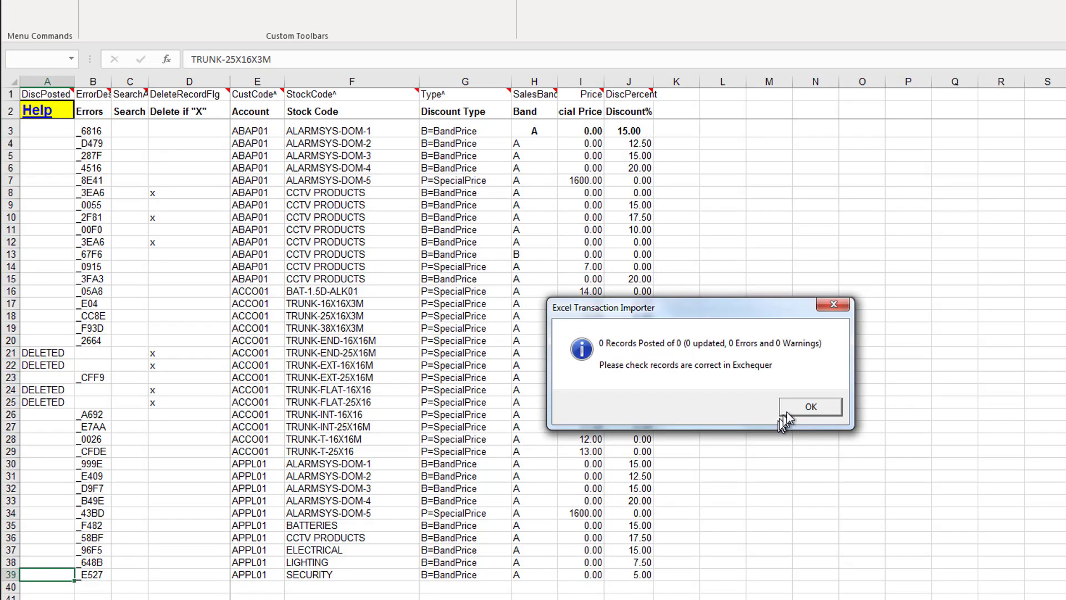
left_click(811, 407)
left_click(543, 402)
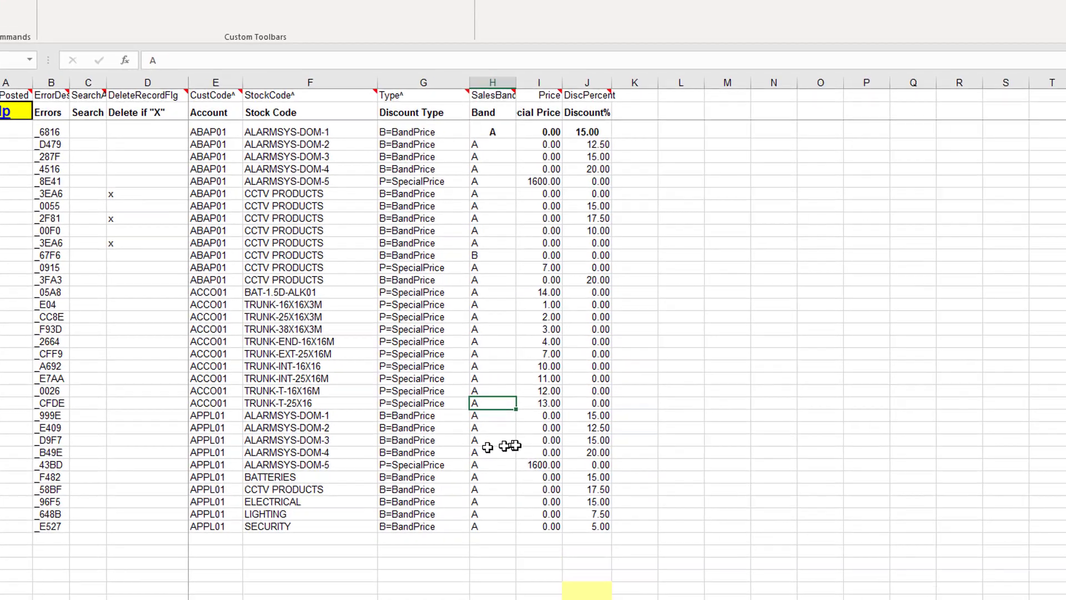
Switch to Exchequer, reopen Test Company's customer record, and check its discounts for the deleted stock codes.
key("alt+Tab")
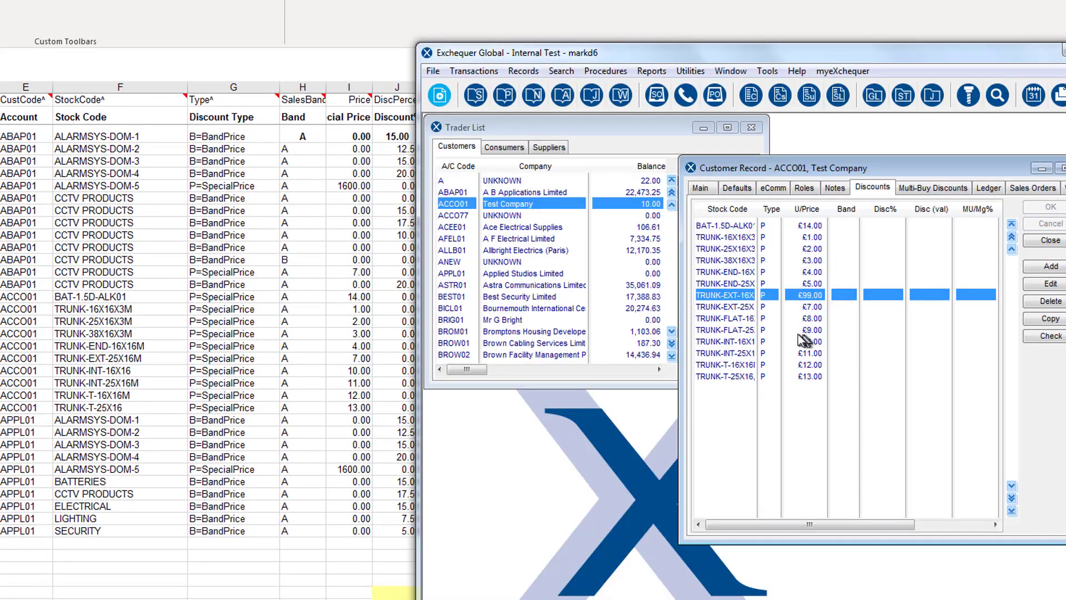
key("Up")
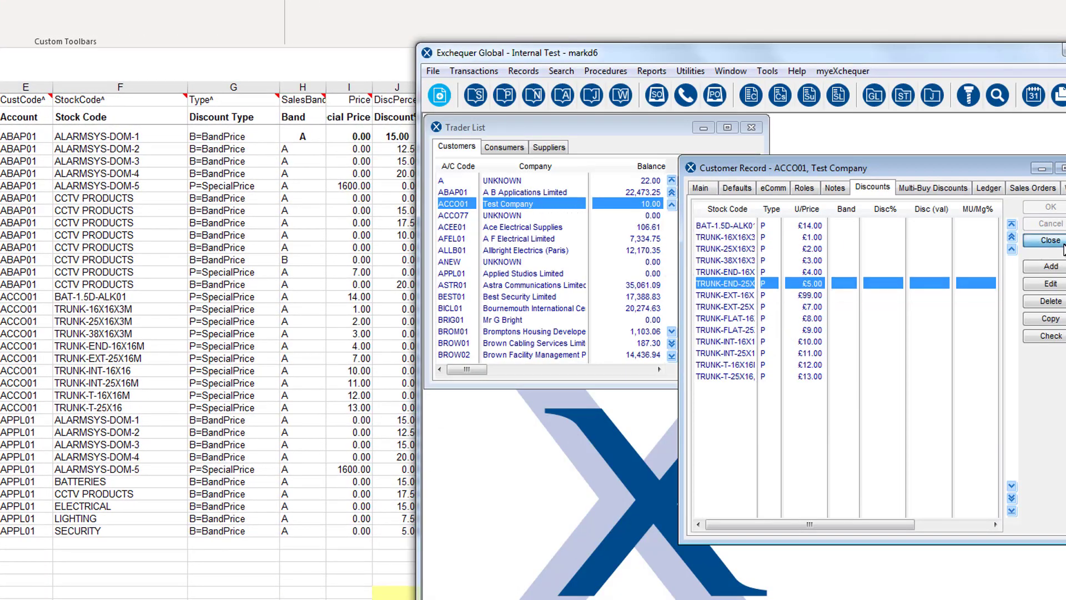
left_click(1062, 245)
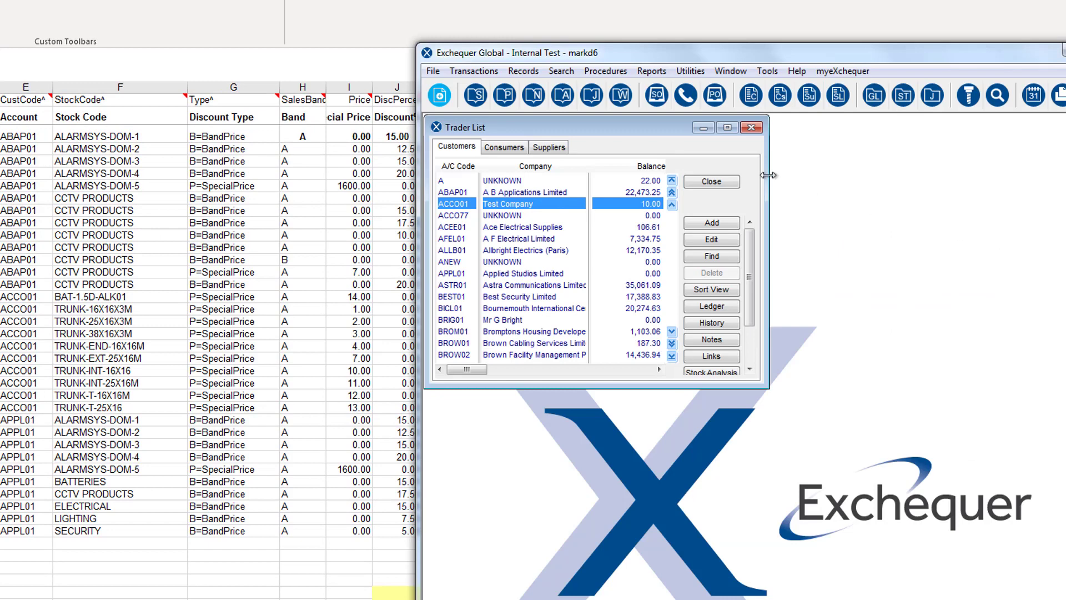
double_click(526, 208)
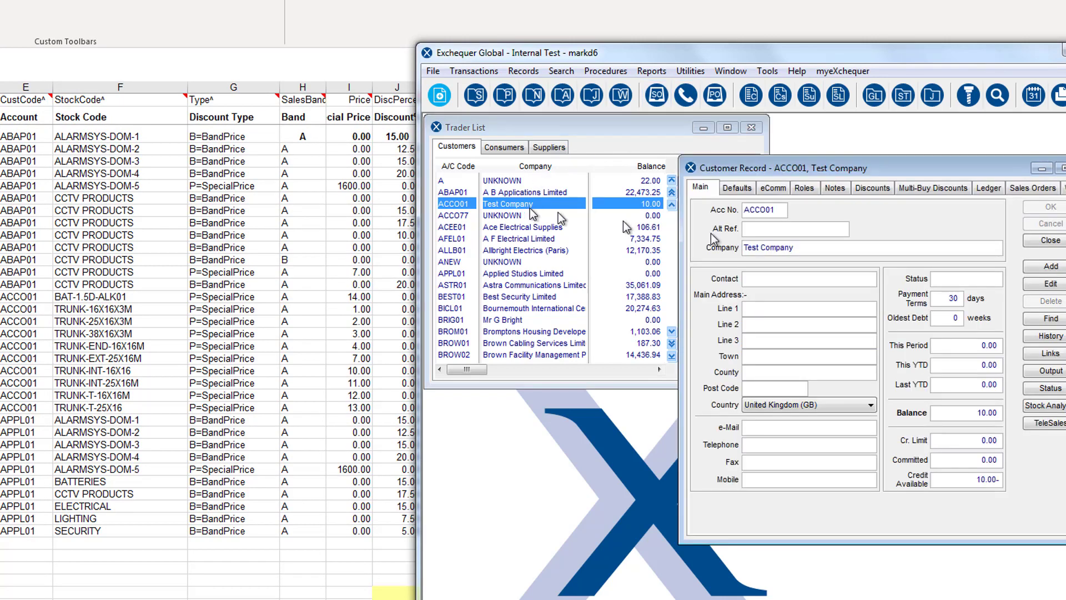
left_click(889, 191)
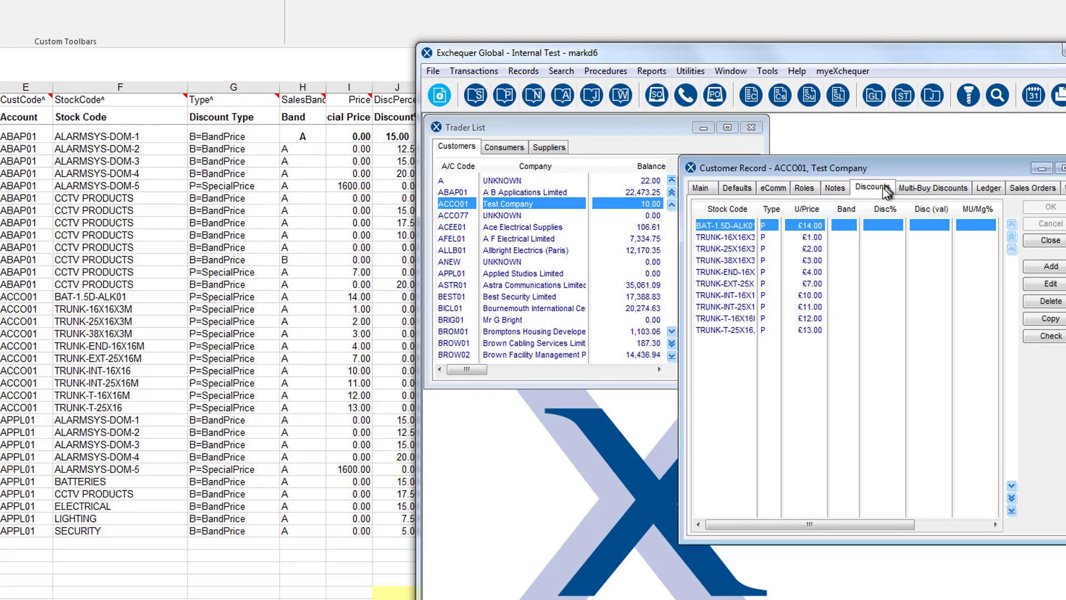
left_click(802, 330)
left_click(792, 239)
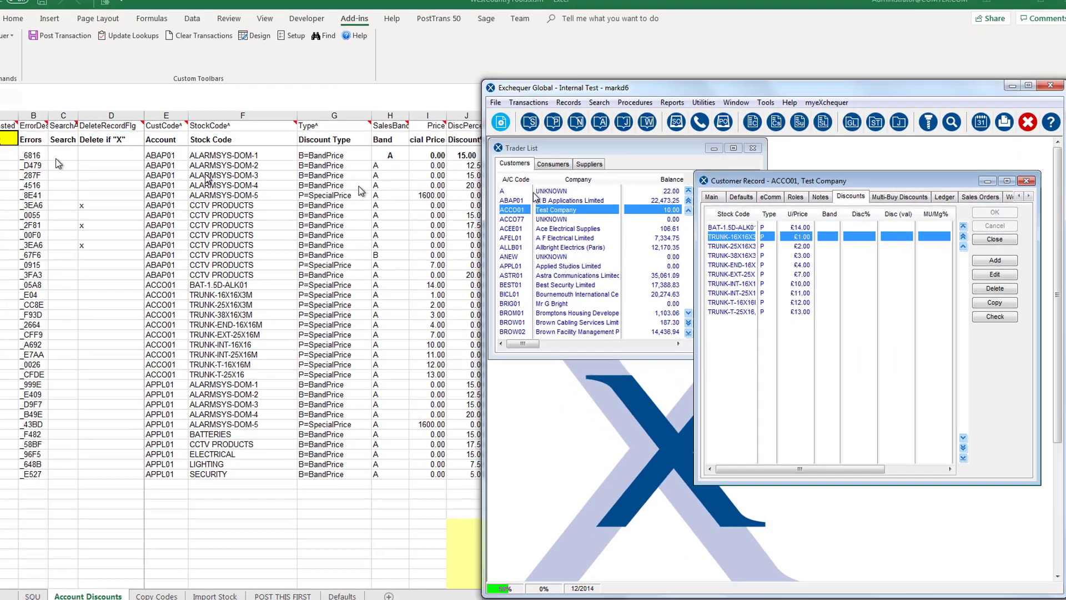
Switch back to Excel and clear the discount data in rows 3 to 38 of Account Discounts.
left_click(116, 294)
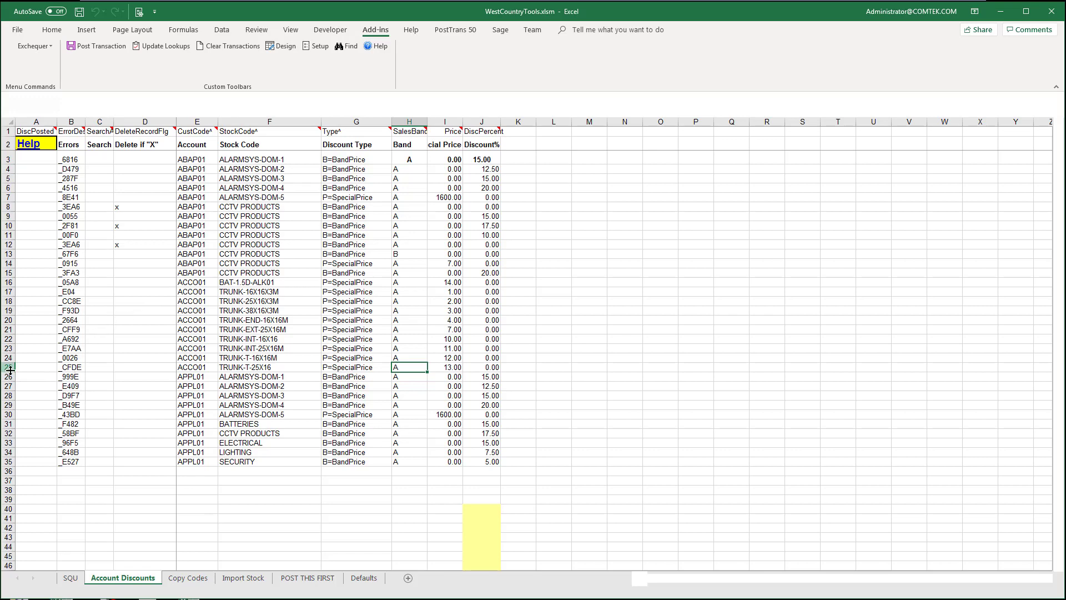
left_click_drag(8, 159, 9, 487)
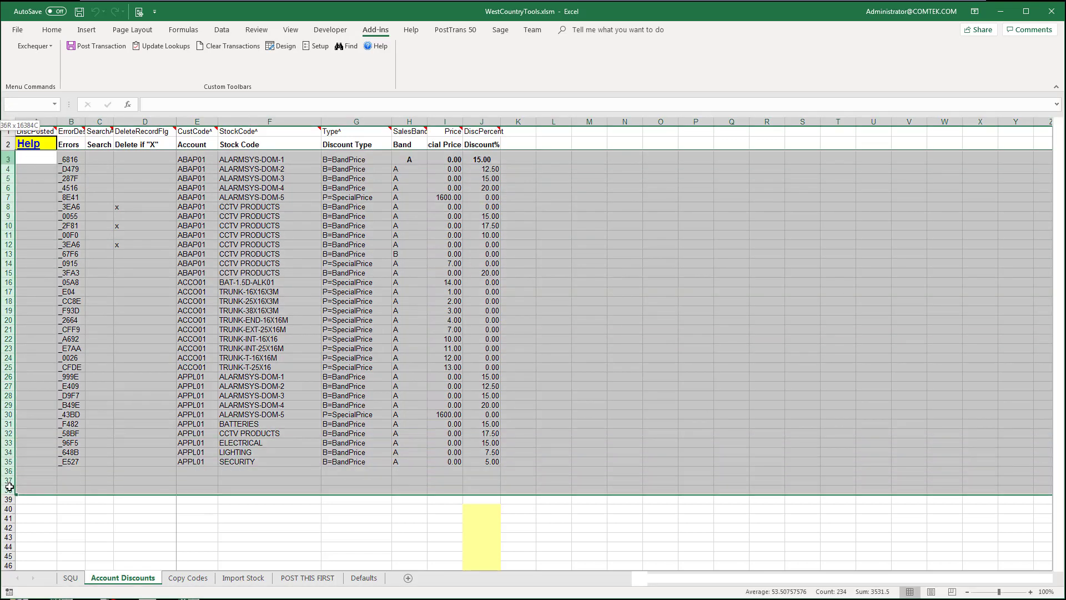
key("Delete")
Reload Test Company's discount records by entering acc as the account search in C3.
left_click(98, 160)
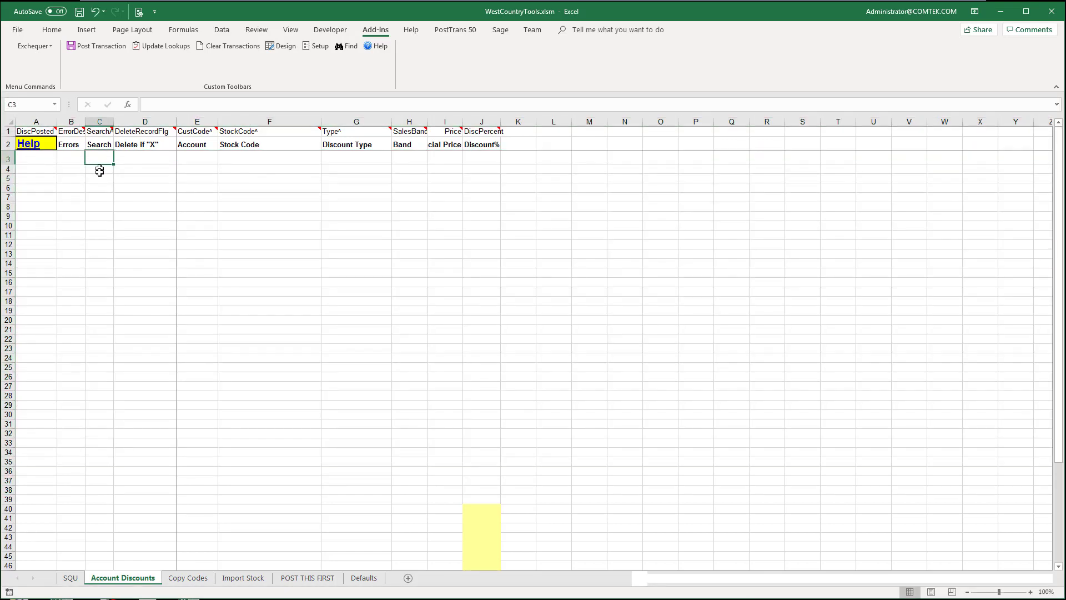
type("acc")
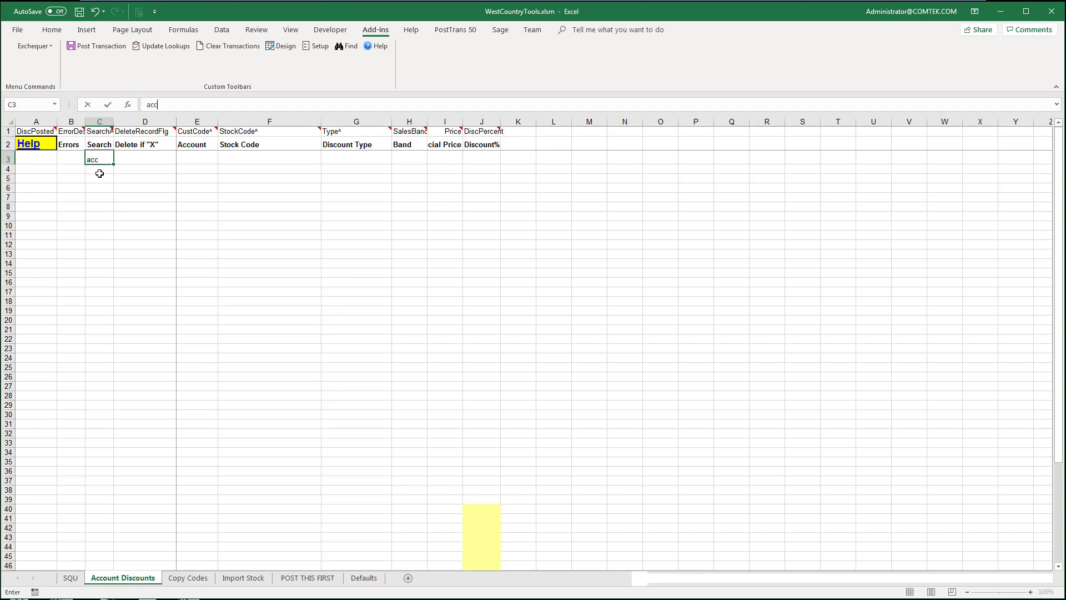
key("Tab")
key("Return")
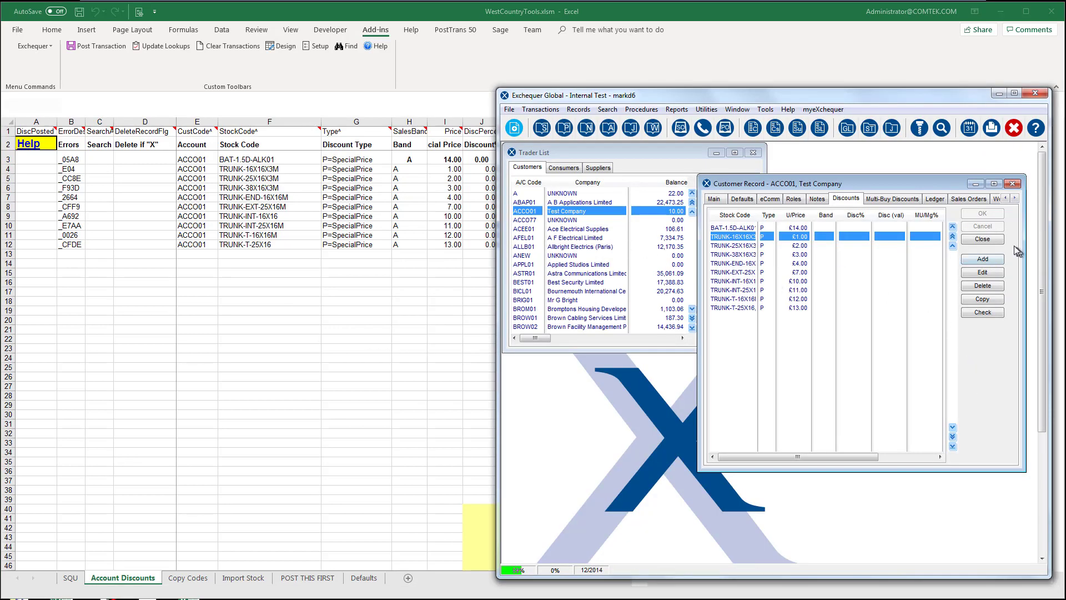
Close Test Company's record in Exchequer, select the account directly below it, and set Excel cells E3:E12 to that account's code.
left_click(986, 242)
left_click(533, 221)
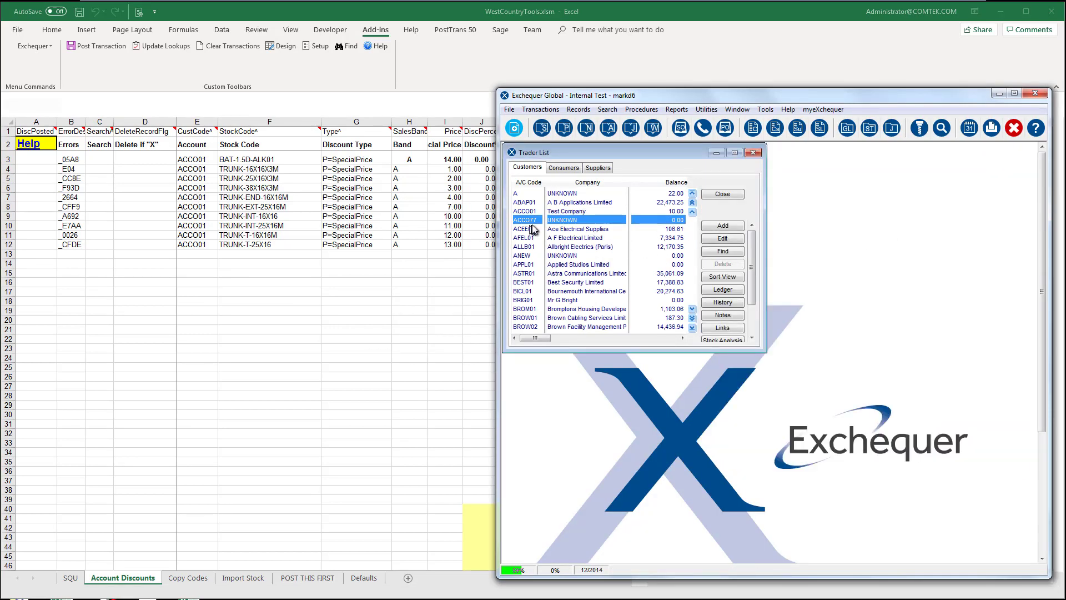
left_click(201, 160)
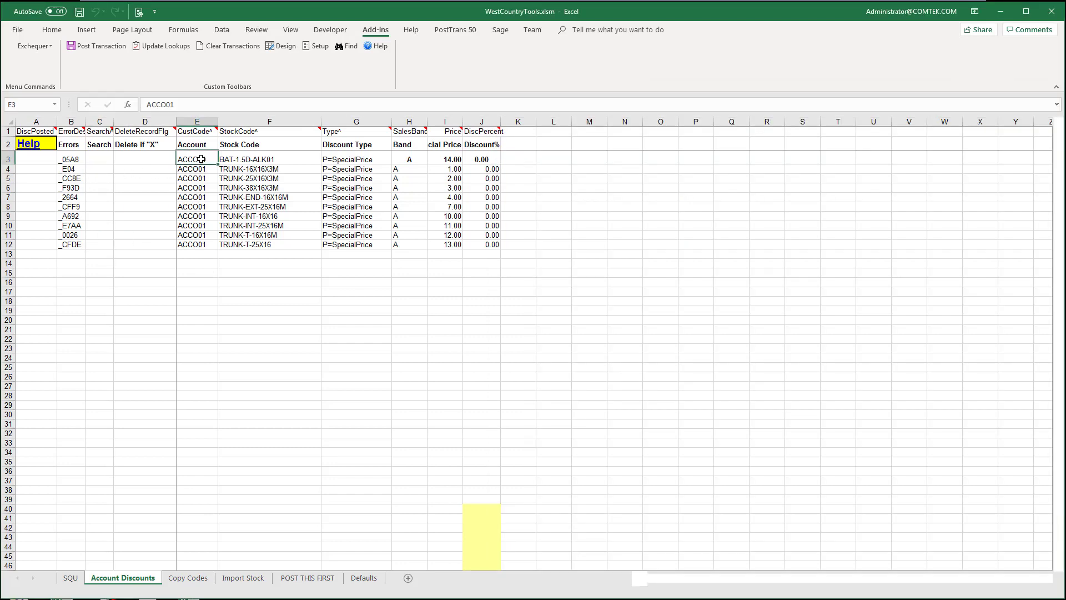
left_click_drag(166, 105, 144, 105)
type("77")
key("ctrl+c")
key("Return")
key("ctrl+v")
left_click_drag(203, 159, 218, 248)
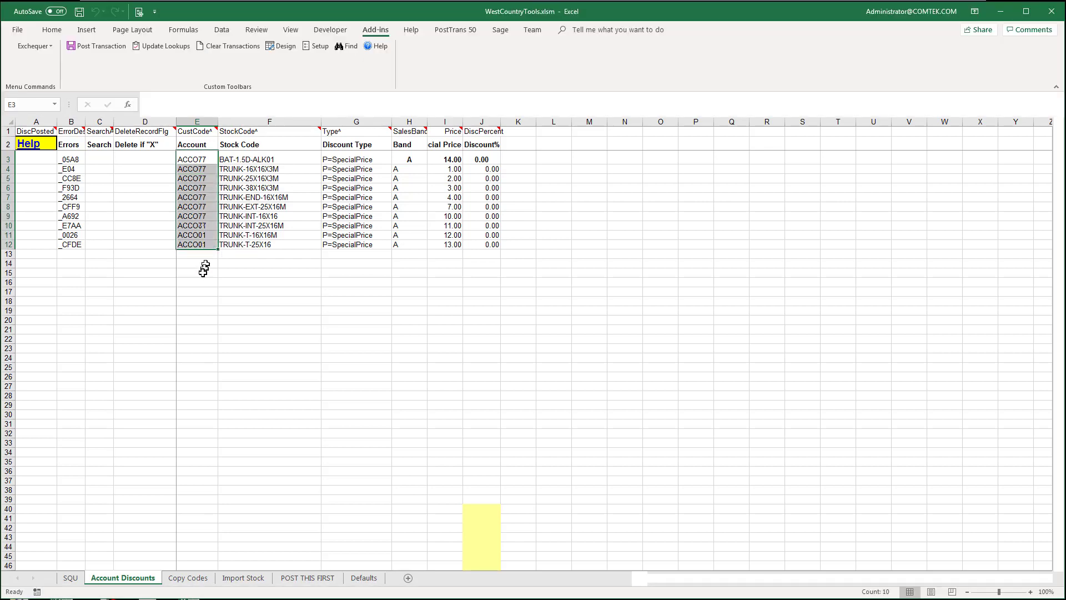
left_click(202, 272)
Post the copied special prices in rows 3 to 12 with the default settings, and dismiss the import summary.
left_click(95, 48)
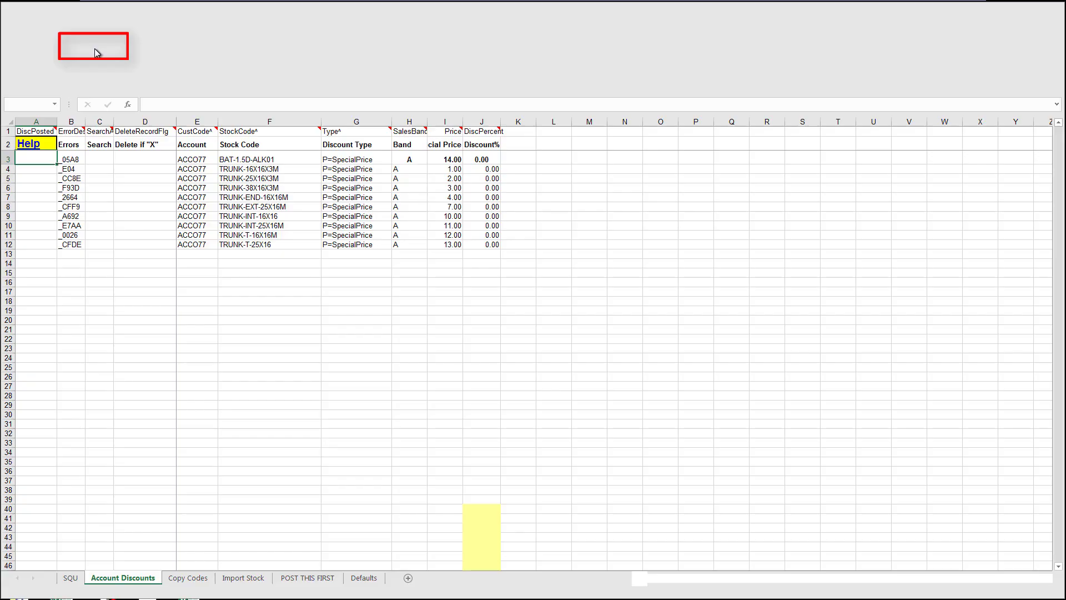
left_click(561, 428)
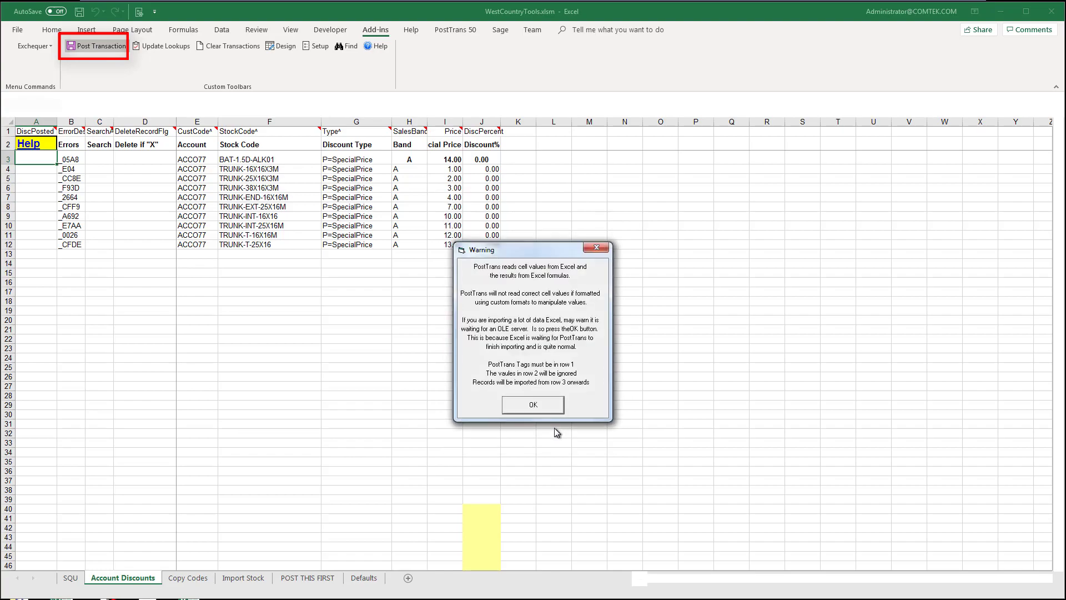
left_click(545, 411)
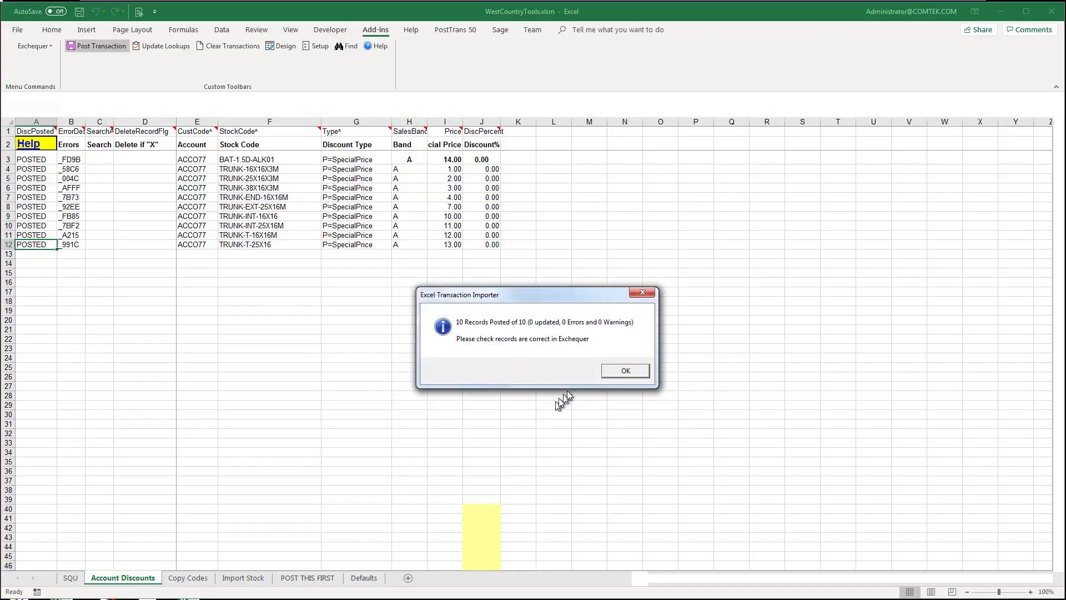
left_click(619, 371)
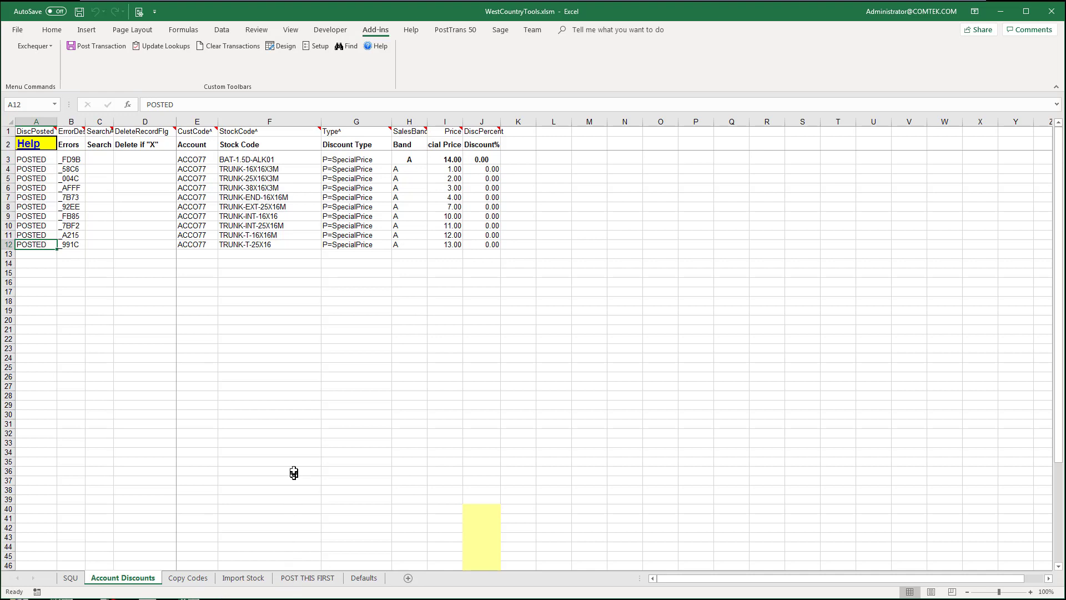
Clear the sheet and extract the discount records of all customers with Update Lookups, leaving the filter criteria blank.
left_click(152, 49)
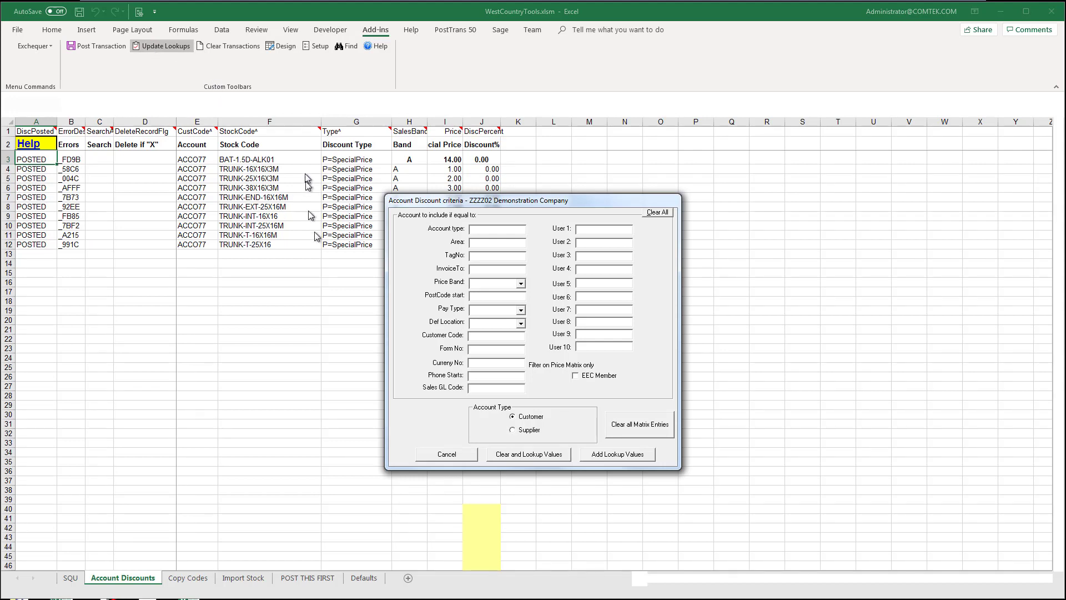
left_click(528, 454)
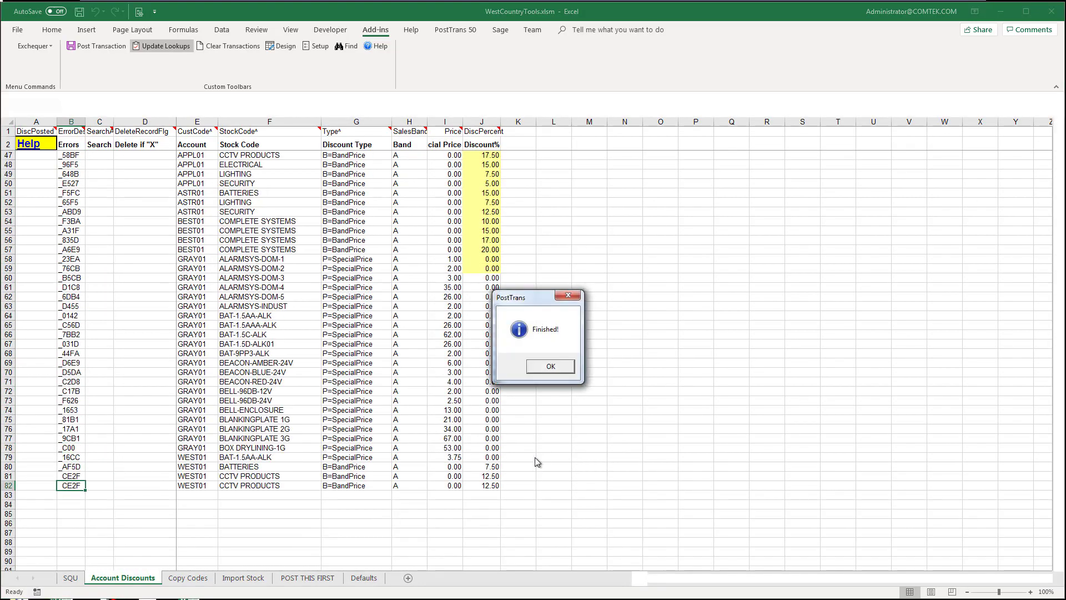
left_click(550, 366)
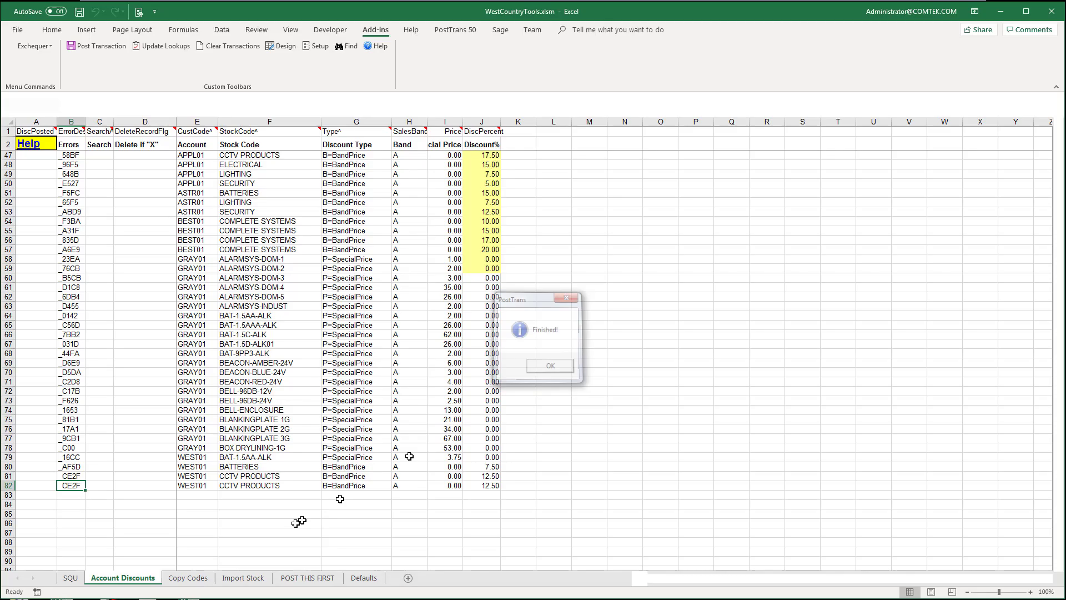